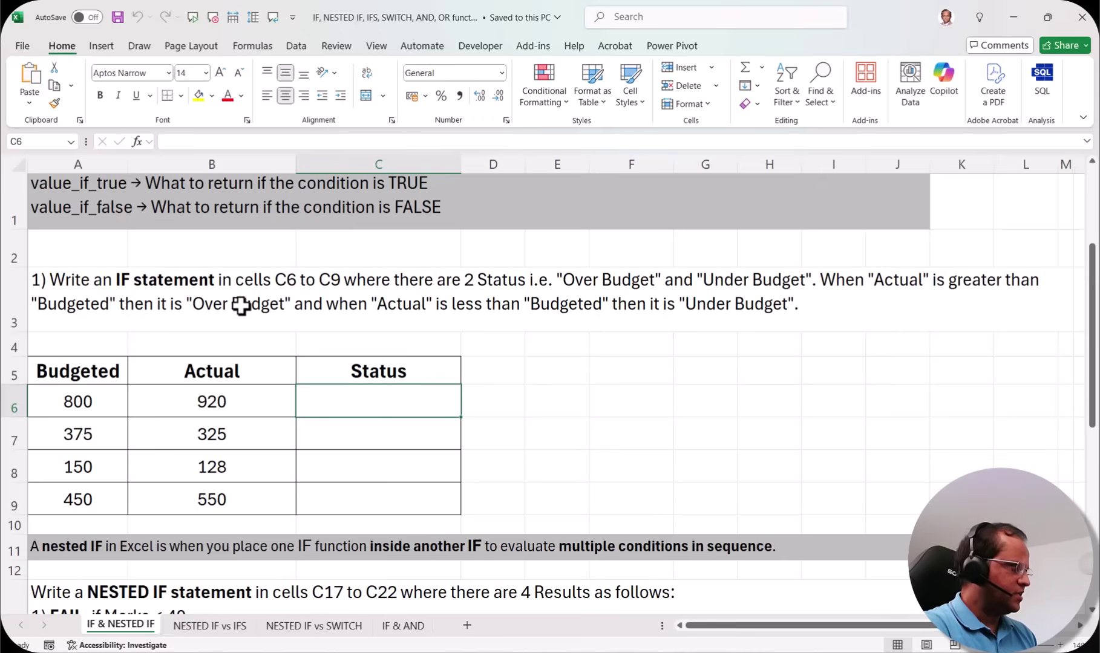
pyautogui.click(230, 399)
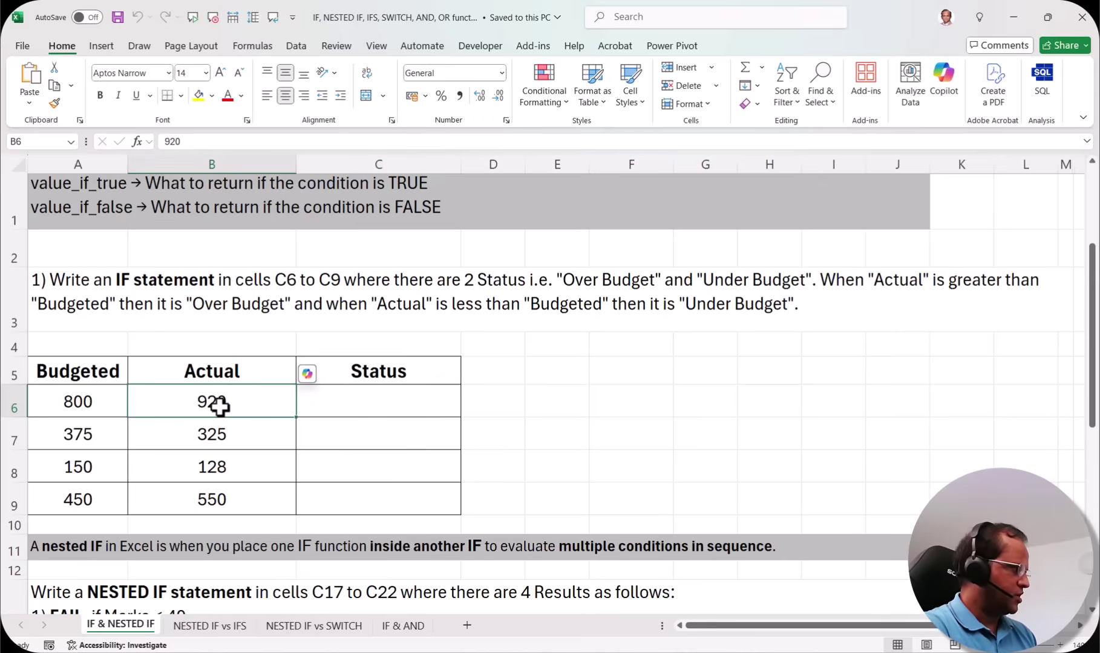
pyautogui.click(48, 407)
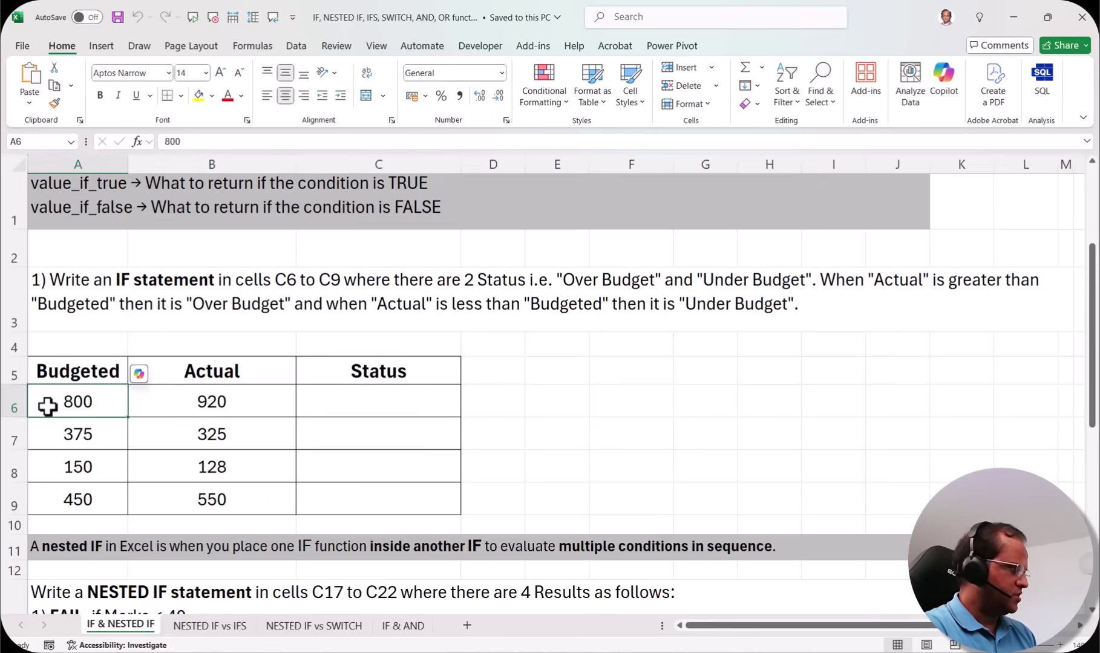
pyautogui.click(405, 402)
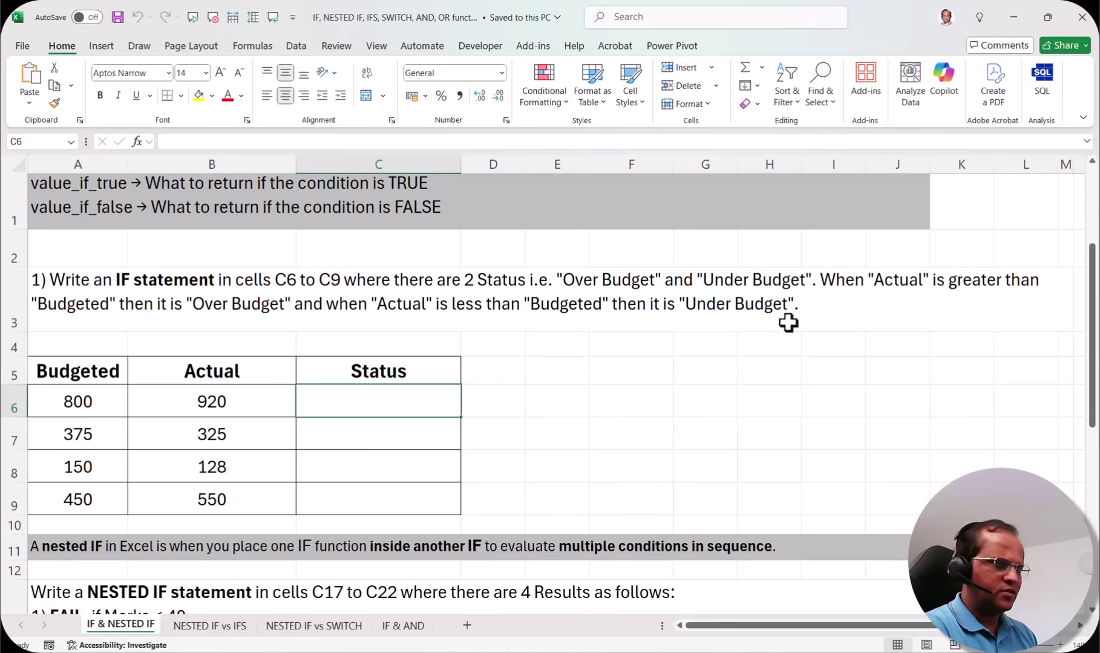
pyautogui.click(225, 405)
pyautogui.click(61, 402)
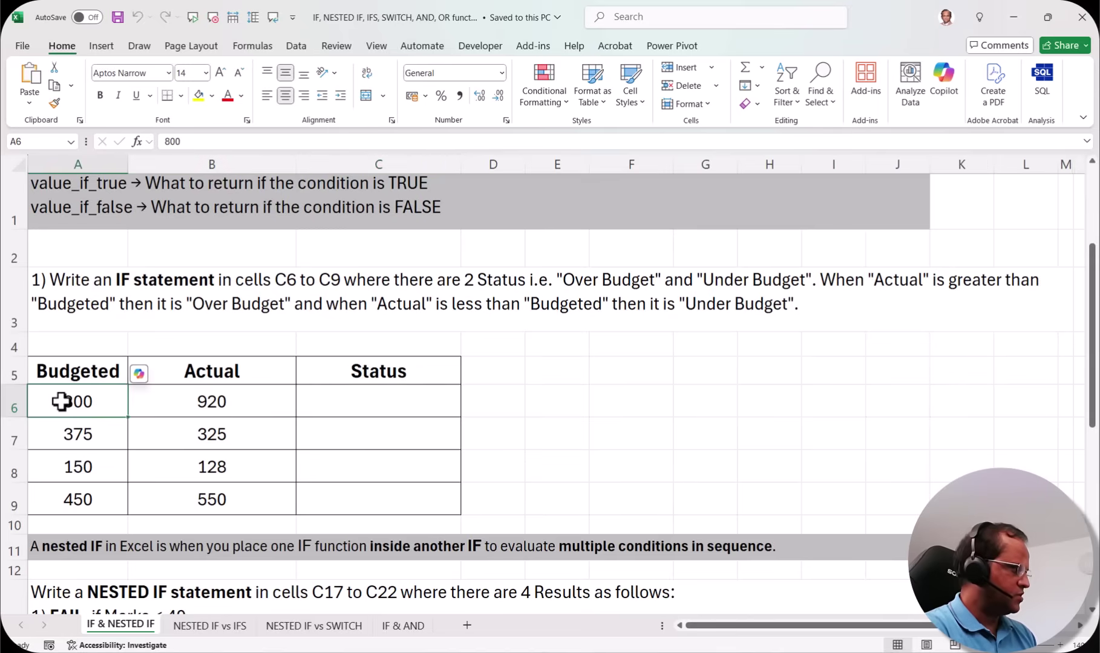
# - Enter the formula =IF(B6>A6;"Over Budget";"Under Budget") in cell C6 of the Status column
pyautogui.click(457, 403)
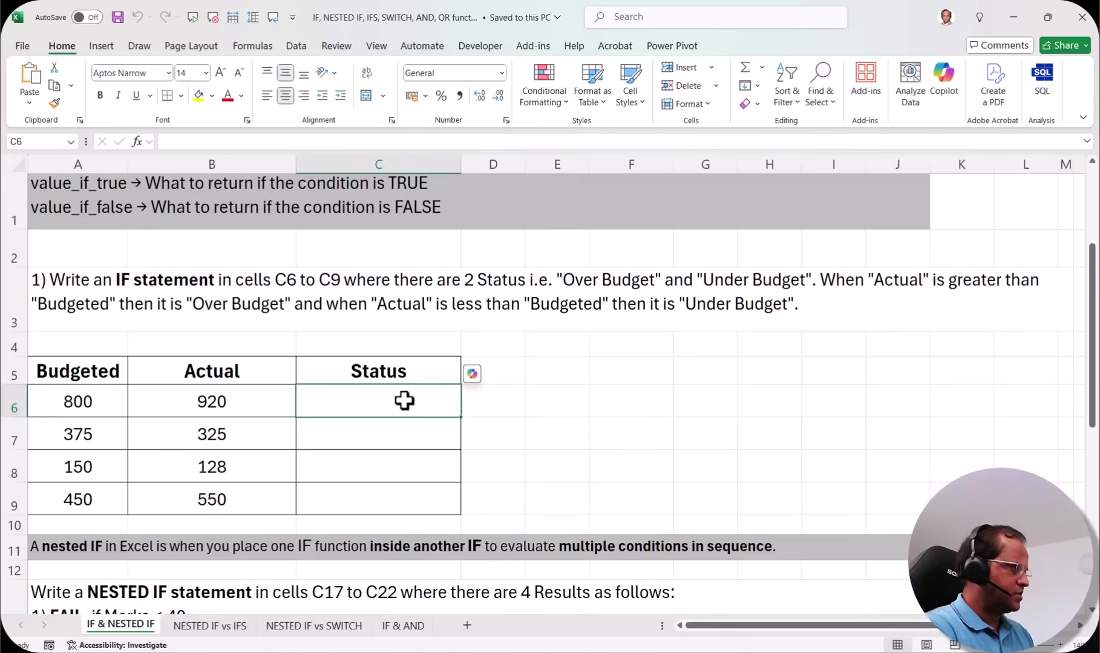
pyautogui.write('=if')
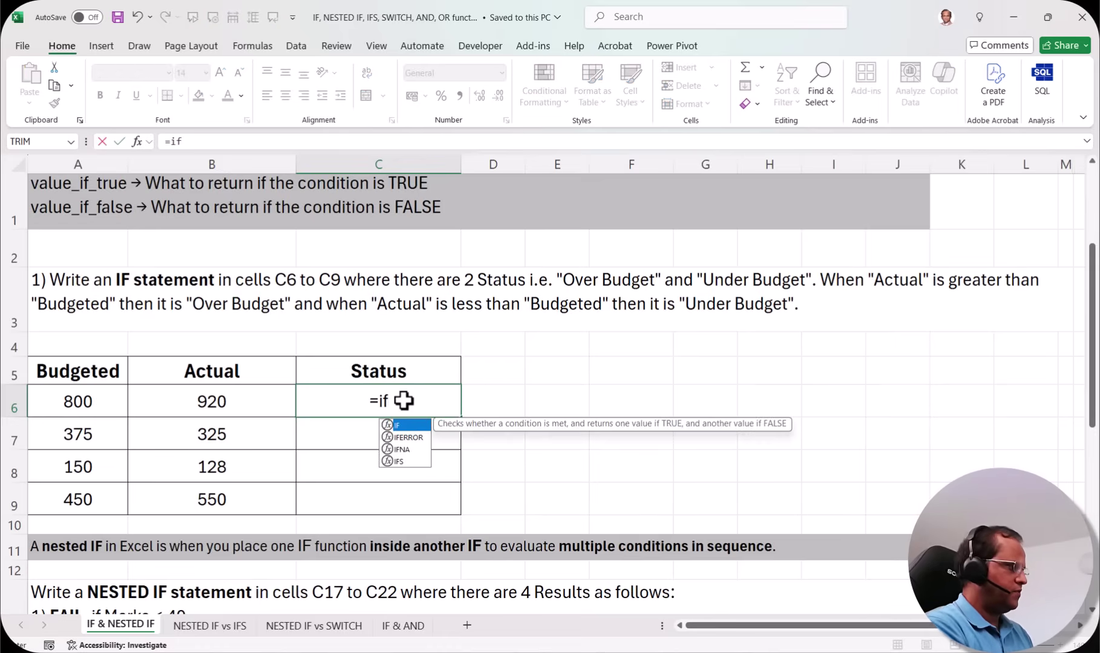
pyautogui.press('Tab')
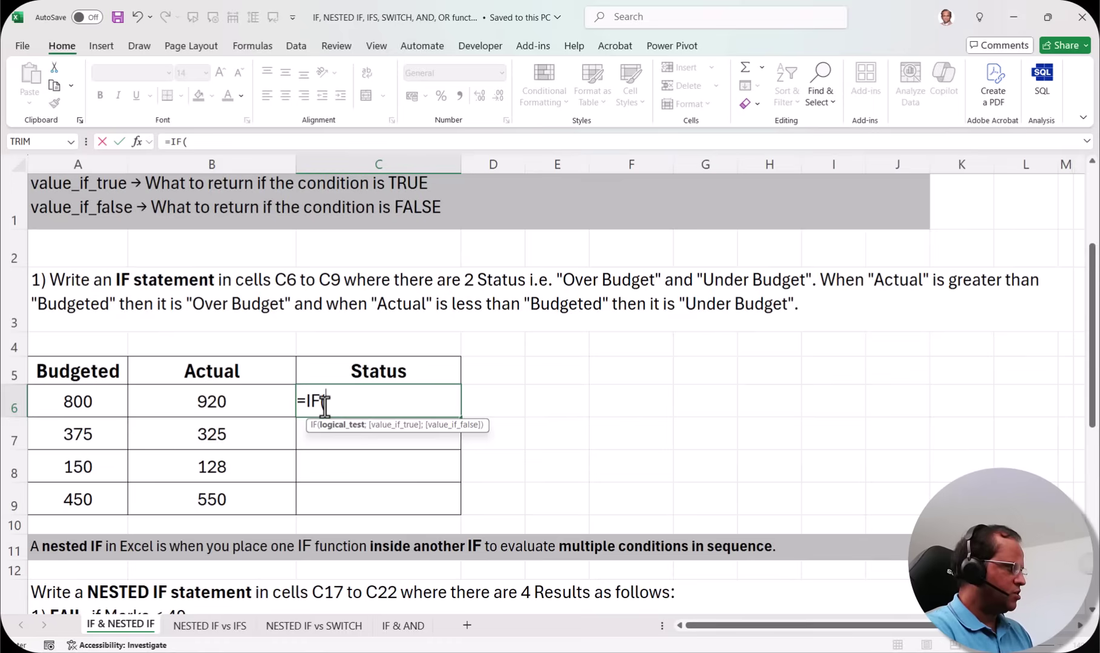
pyautogui.click(219, 408)
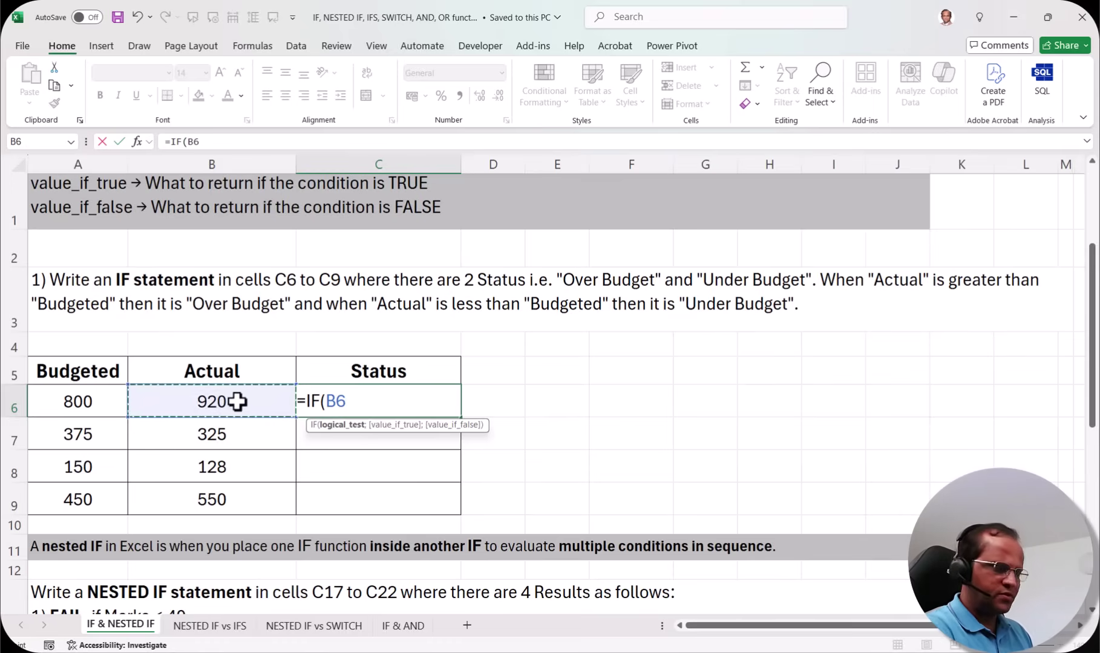
pyautogui.write('>')
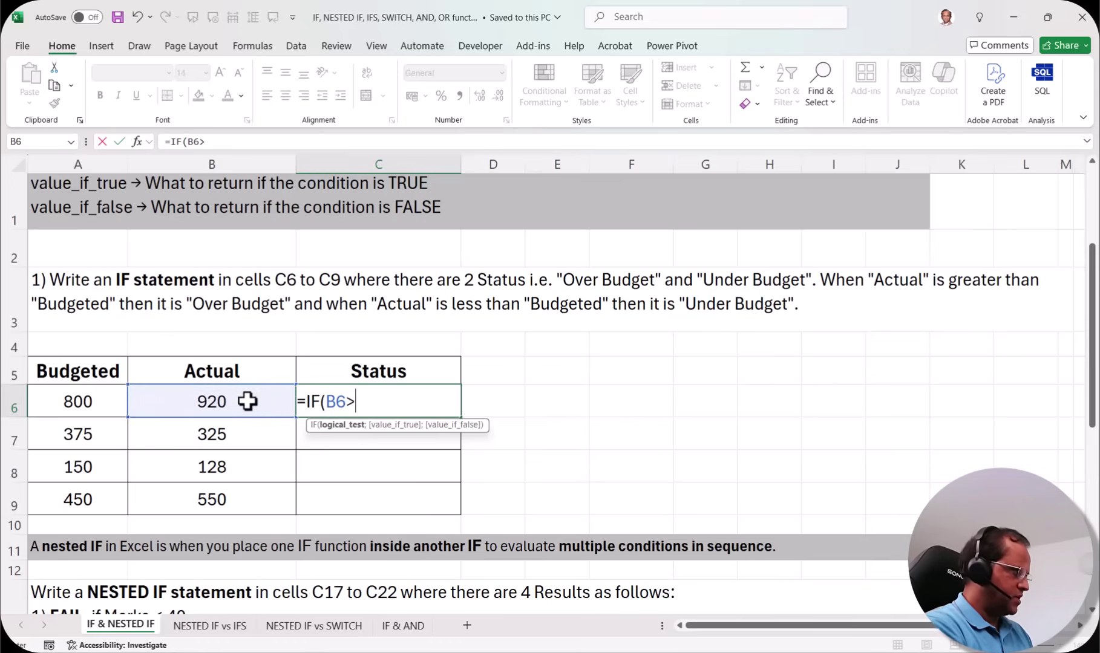
pyautogui.click(81, 400)
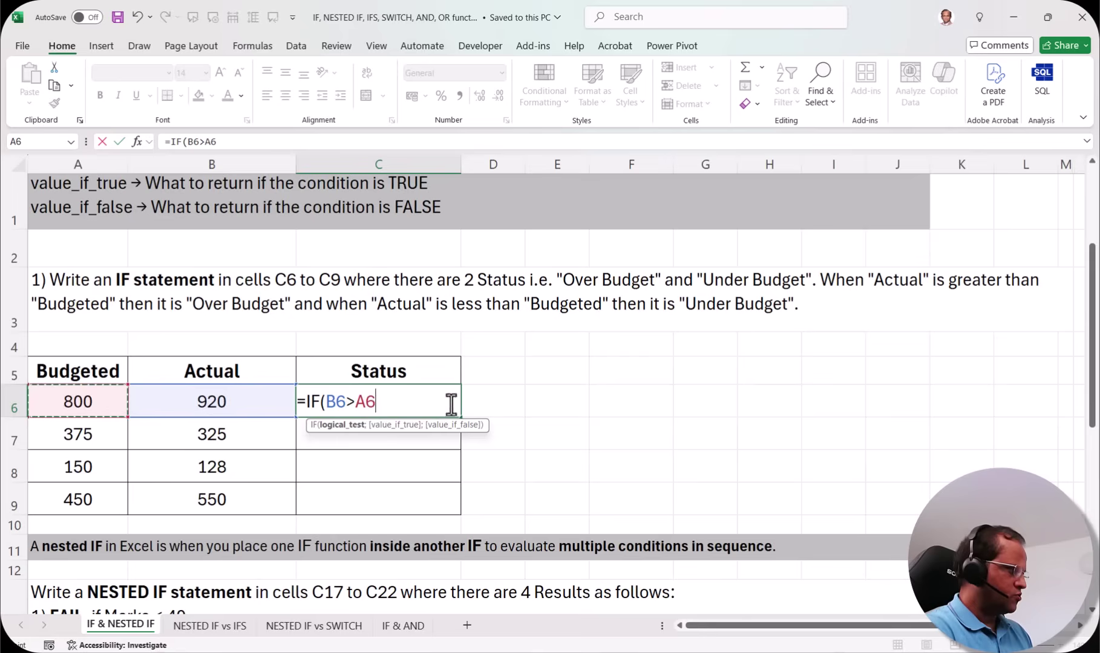
pyautogui.write(';')
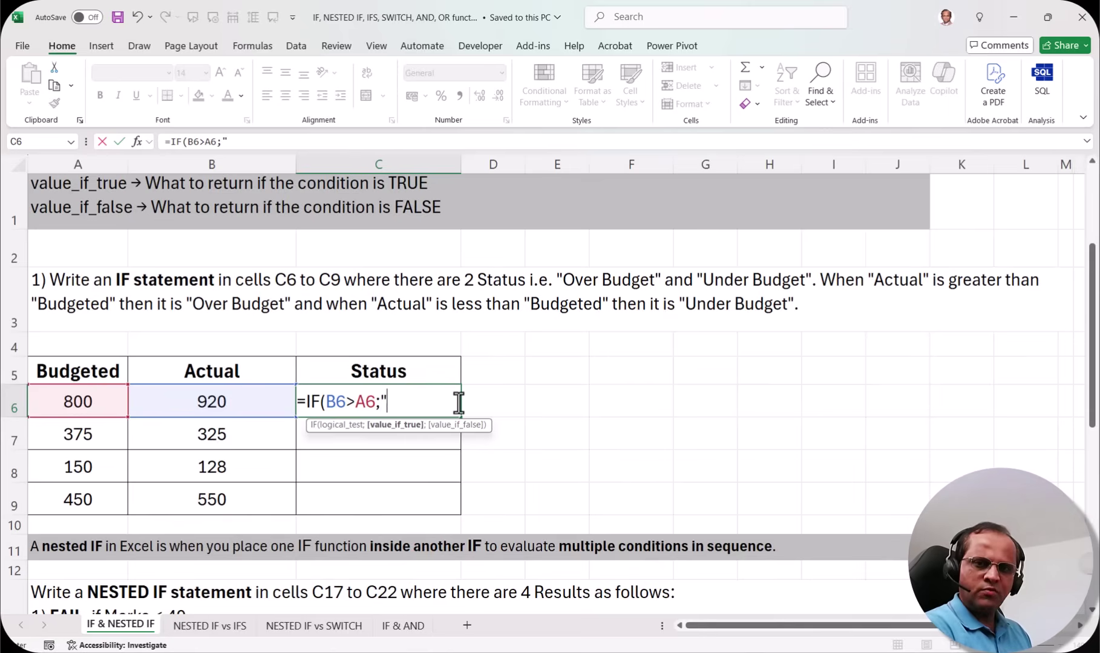
pyautogui.write('Over Budget";')
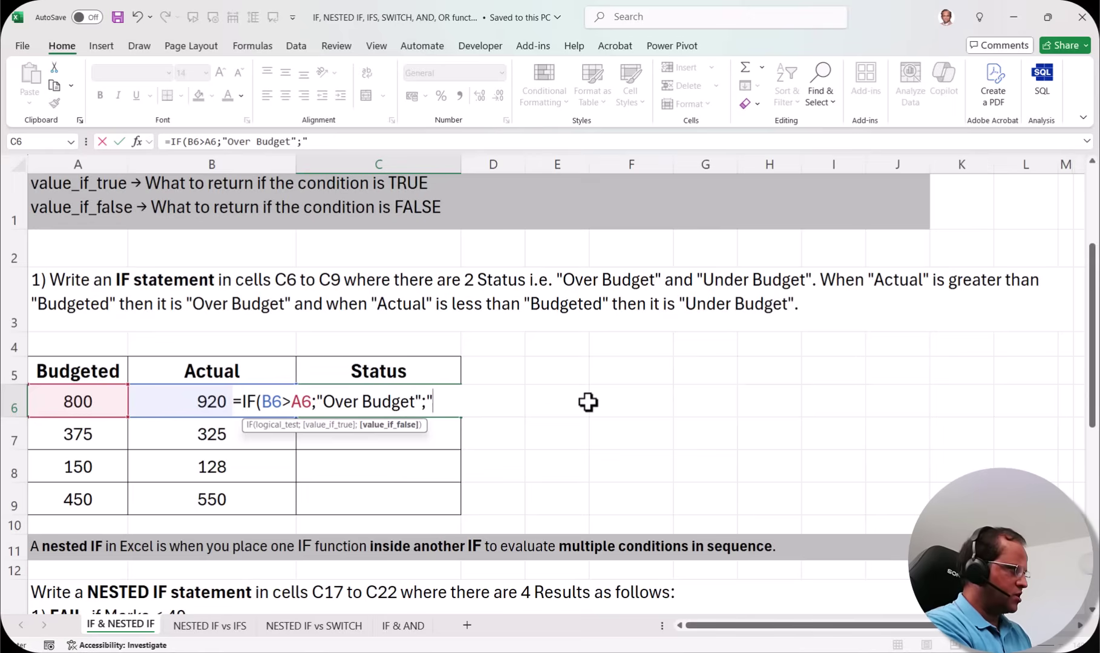
pyautogui.write('Under Budget"')
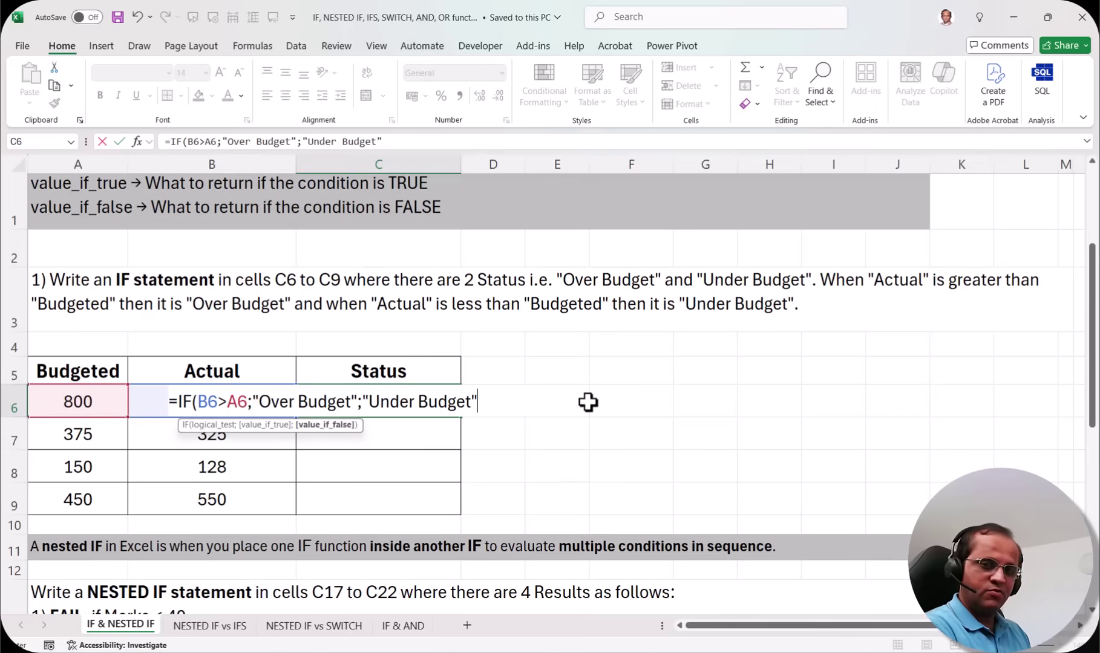
pyautogui.write(')')
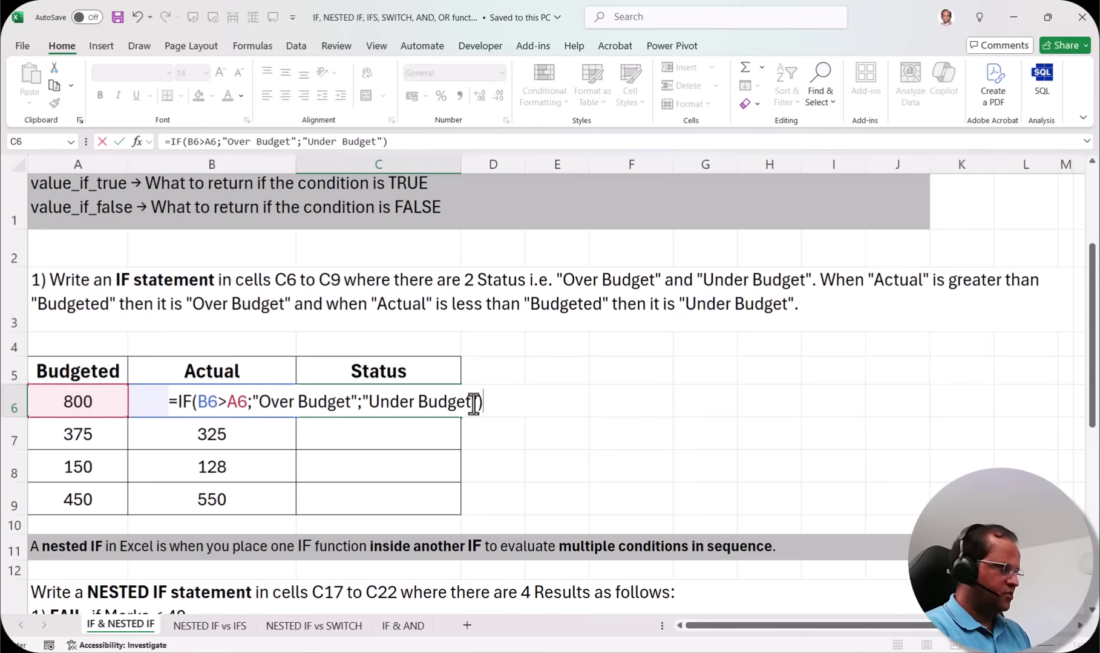
pyautogui.hotkey('ctrl', 'Return')
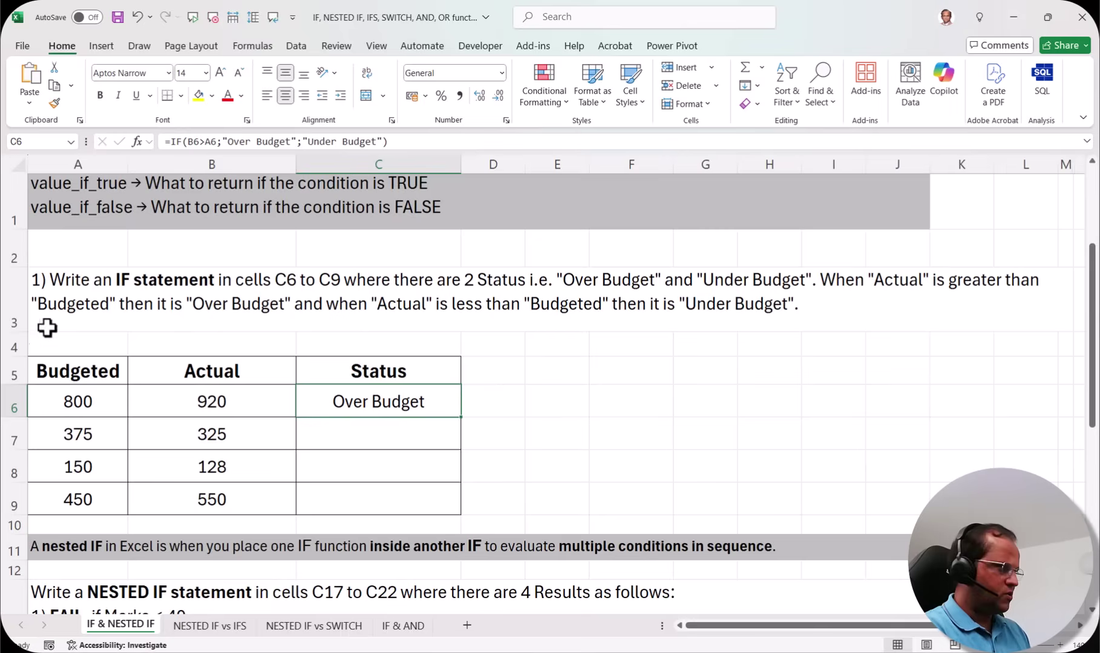
# - Copy the status formula from C6 down through C9 and check the formulas in the filled cells
pyautogui.click(347, 432)
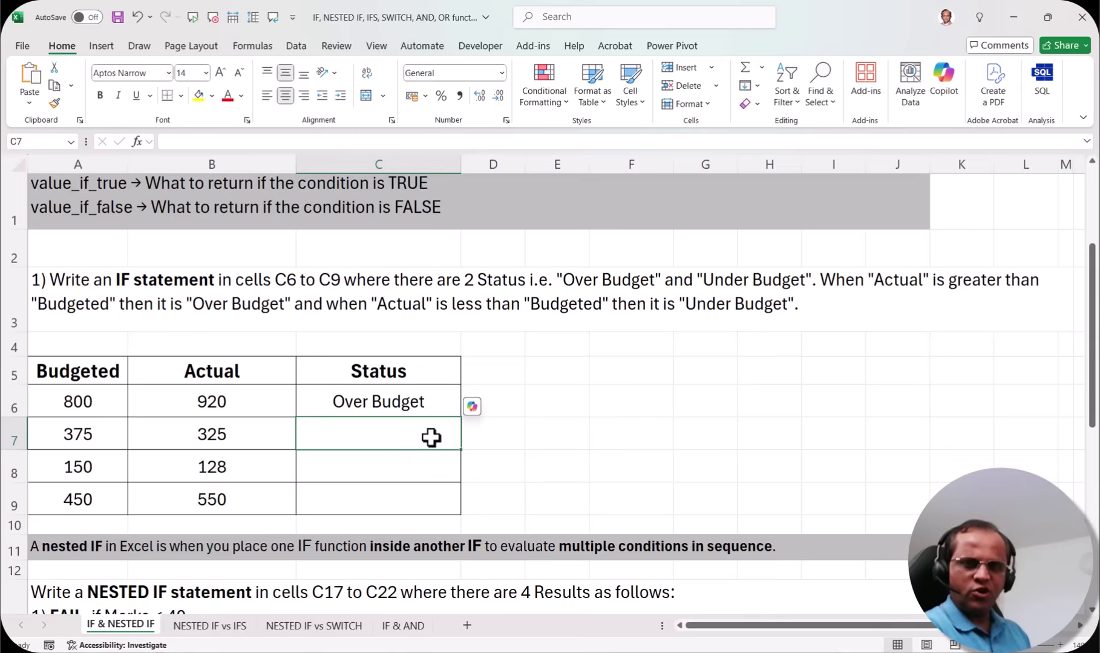
pyautogui.click(439, 397)
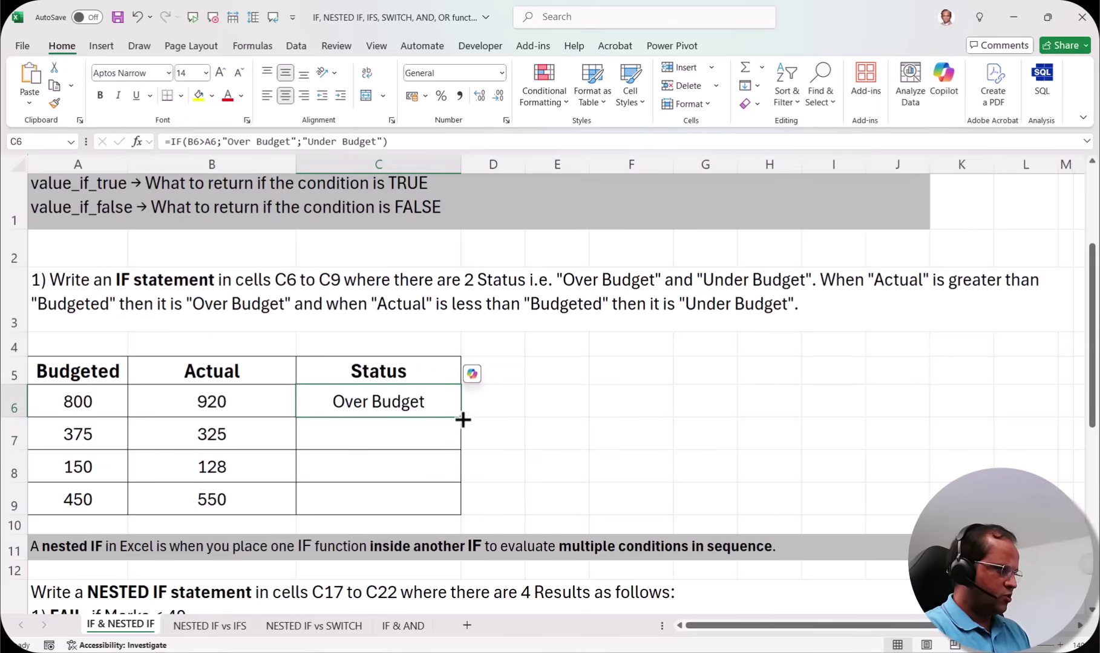
pyautogui.moveTo(462, 419); pyautogui.dragTo(462, 514)
pyautogui.click(425, 470)
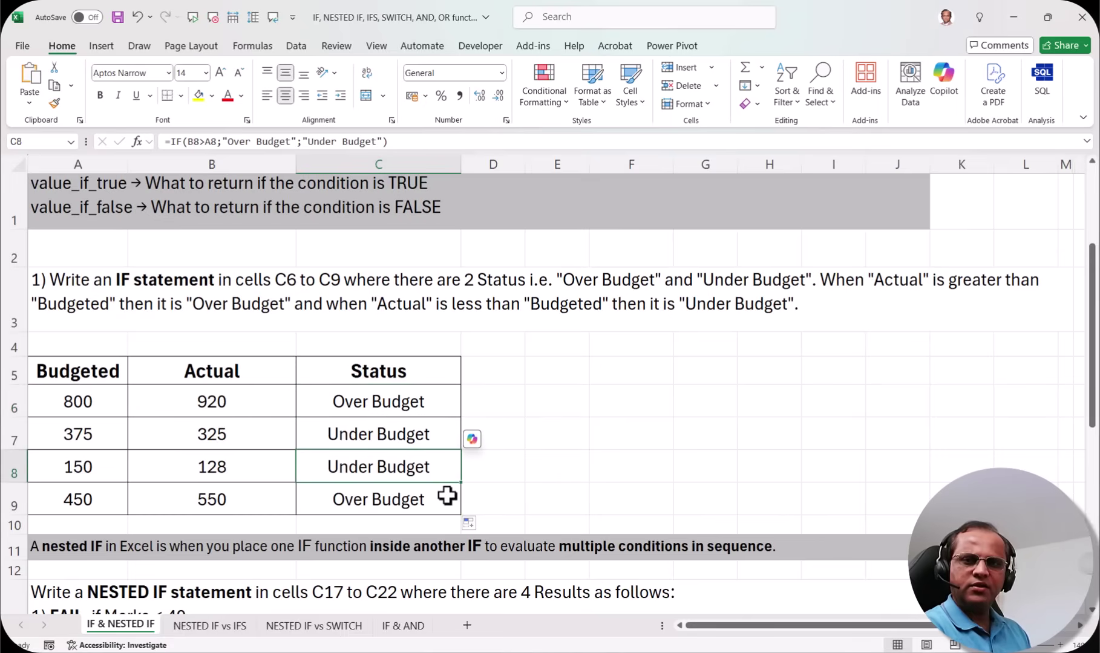
pyautogui.click(446, 447)
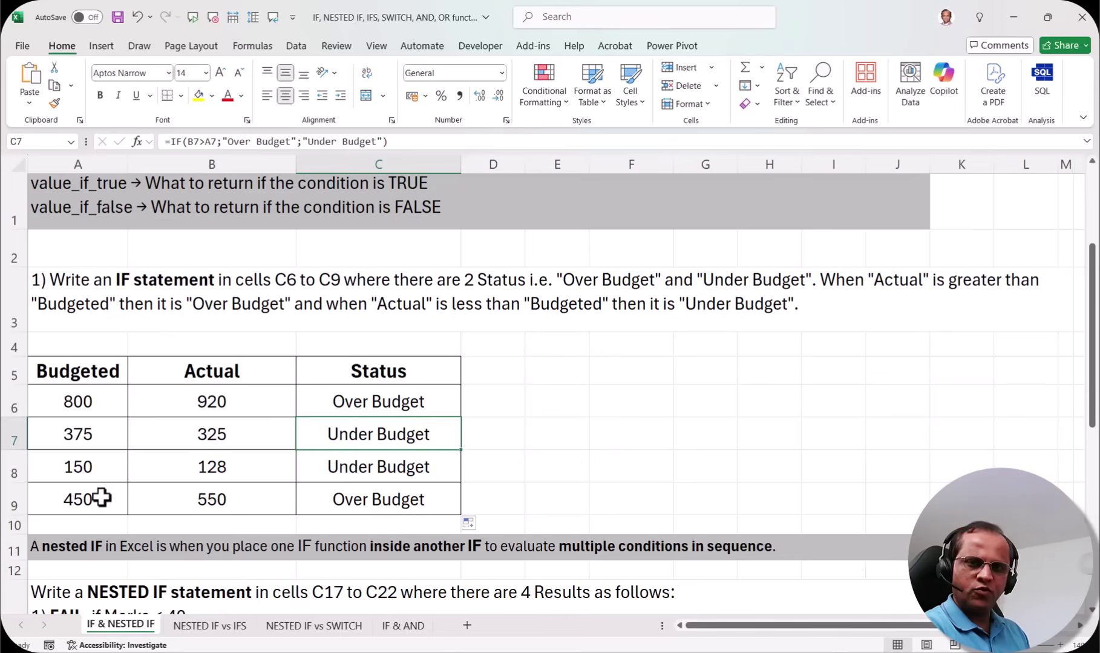
pyautogui.click(438, 492)
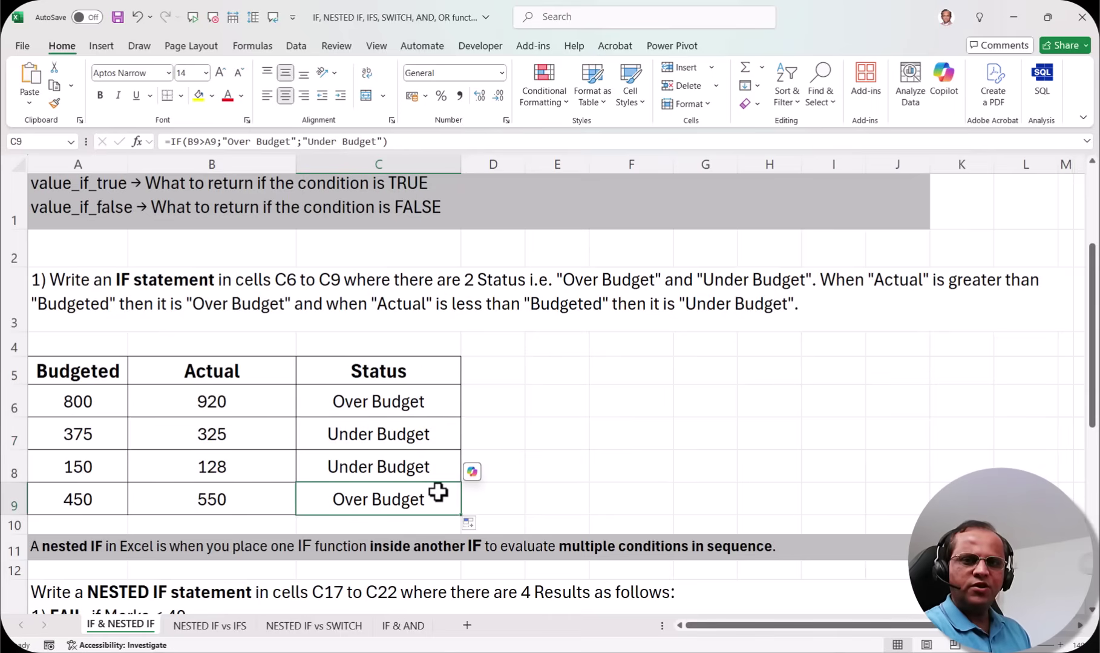
# - Examine the nested IF exercise's definition, result rules and marks table, and review the IF formula in C6 for comparison
pyautogui.scroll(-3, 559, 445)
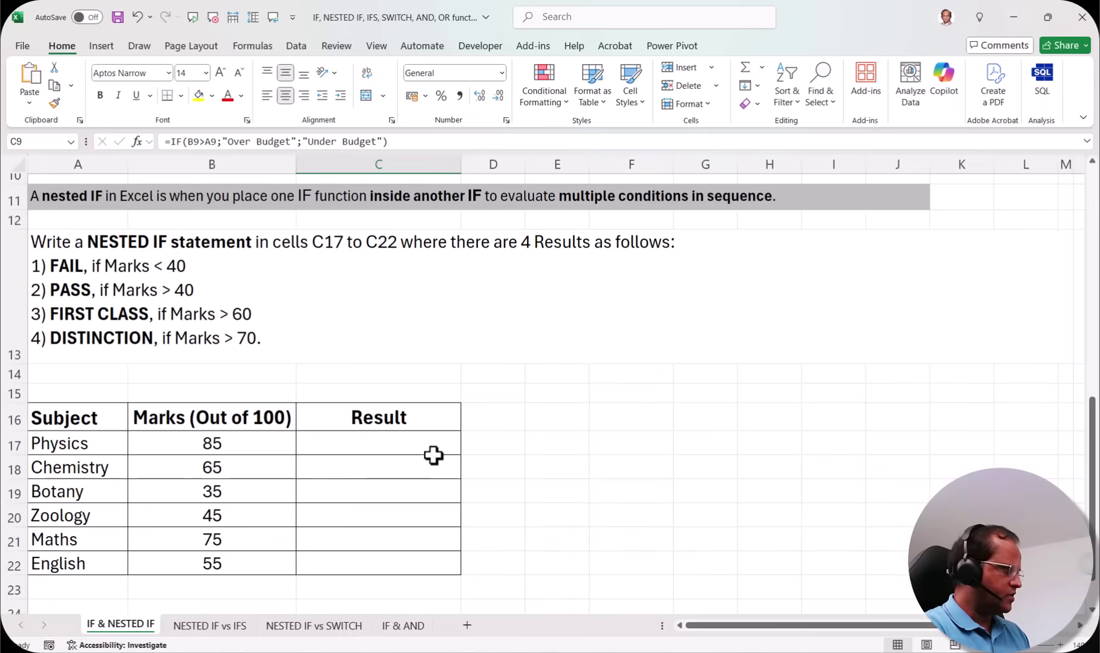
pyautogui.moveTo(426, 423); pyautogui.dragTo(424, 555)
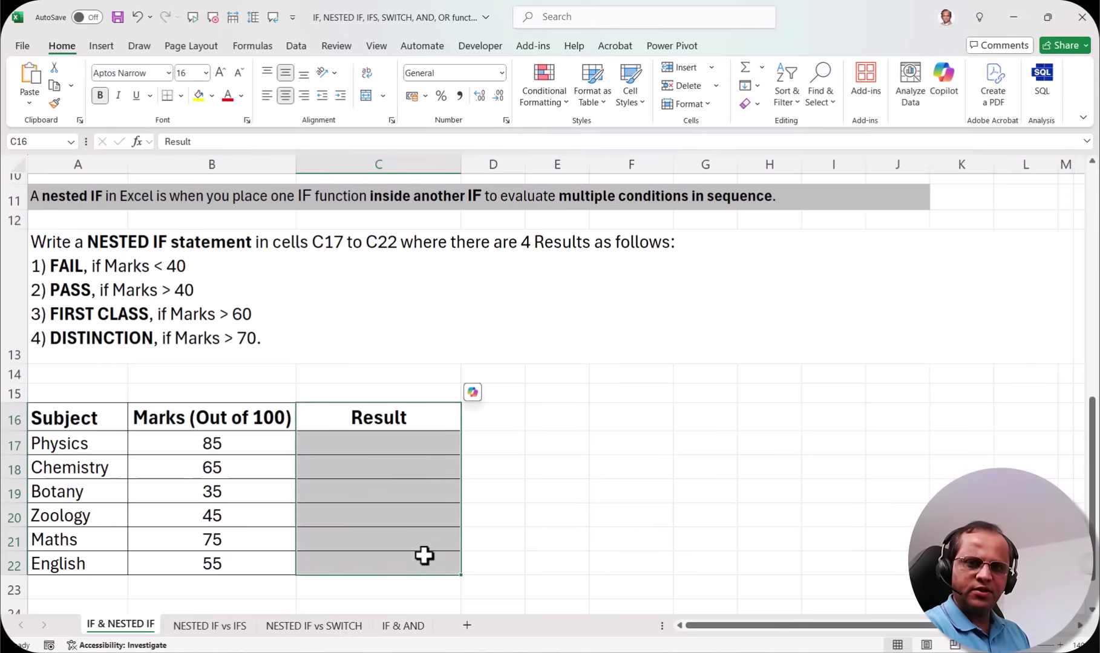
pyautogui.click(256, 275)
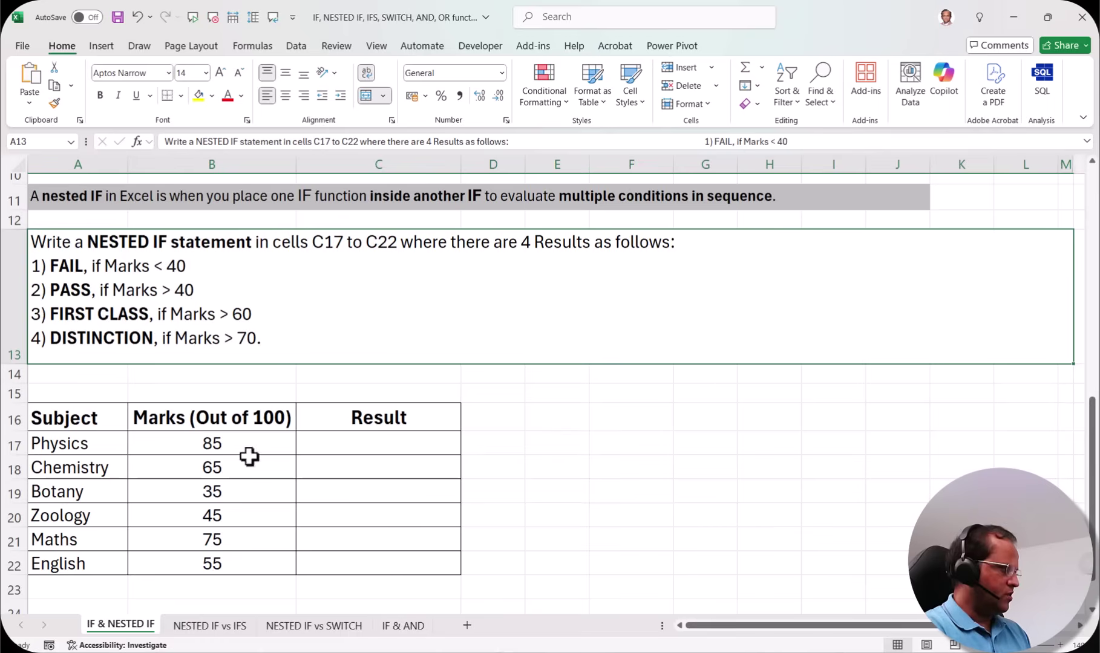
pyautogui.click(131, 444)
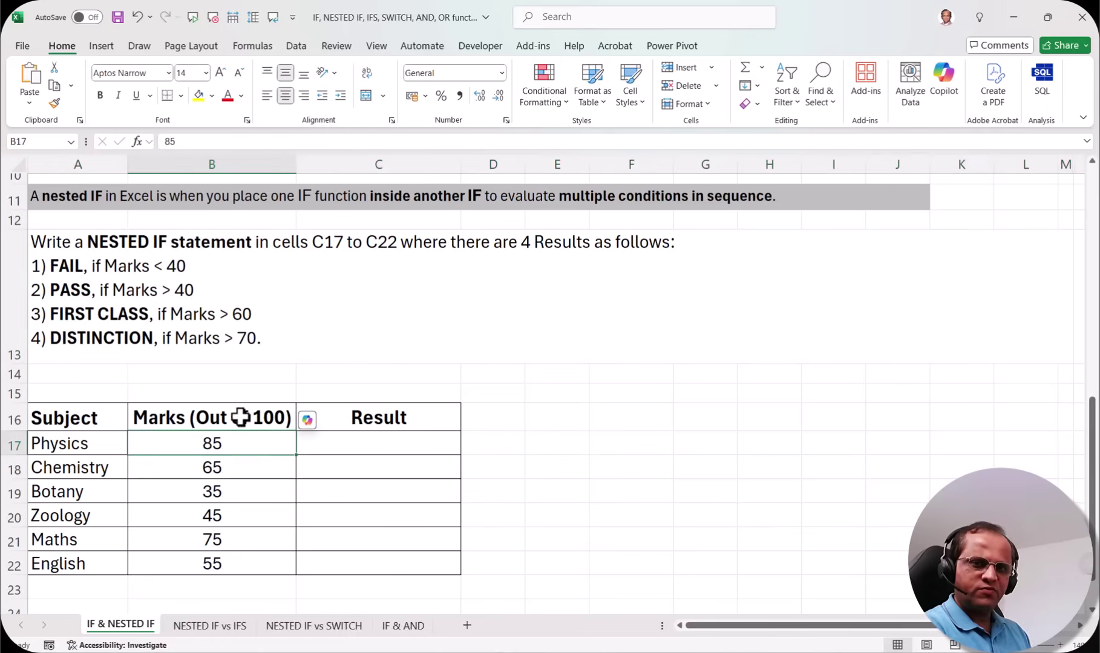
pyautogui.click(372, 437)
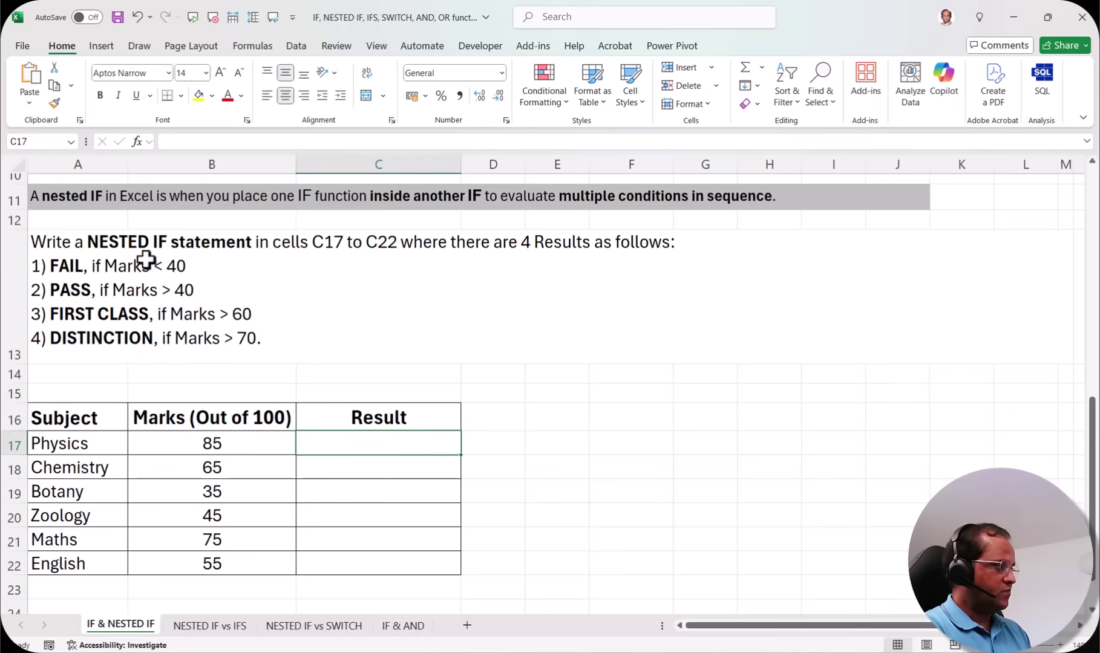
pyautogui.scroll(3, 344, 346)
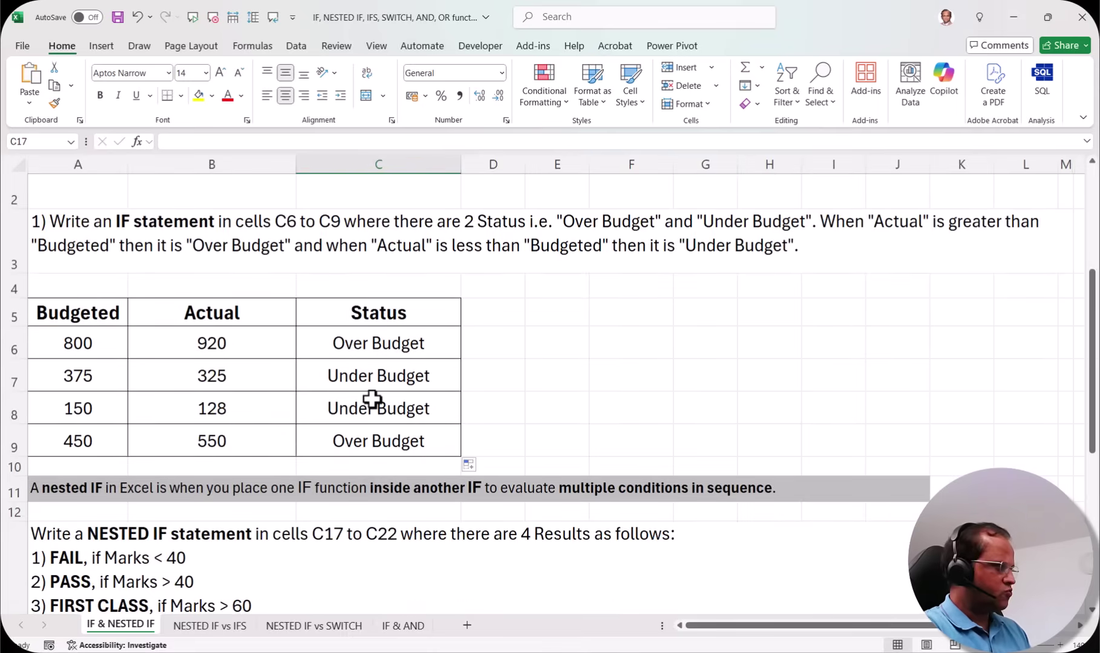
pyautogui.doubleClick(414, 342)
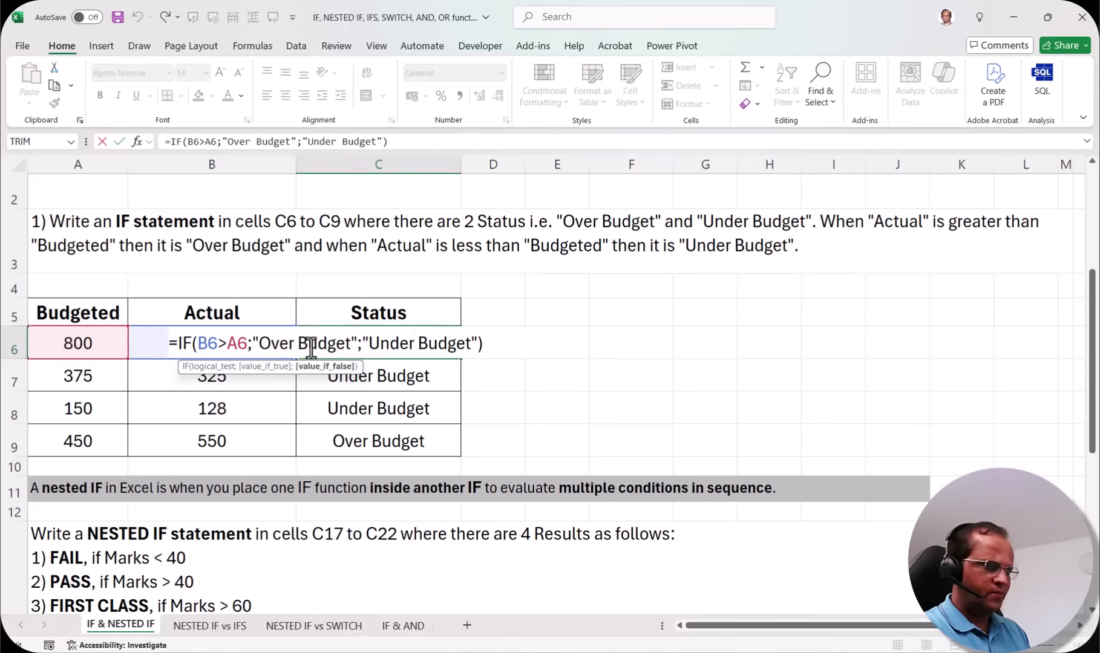
pyautogui.press('Return')
pyautogui.scroll(-4, 333, 353)
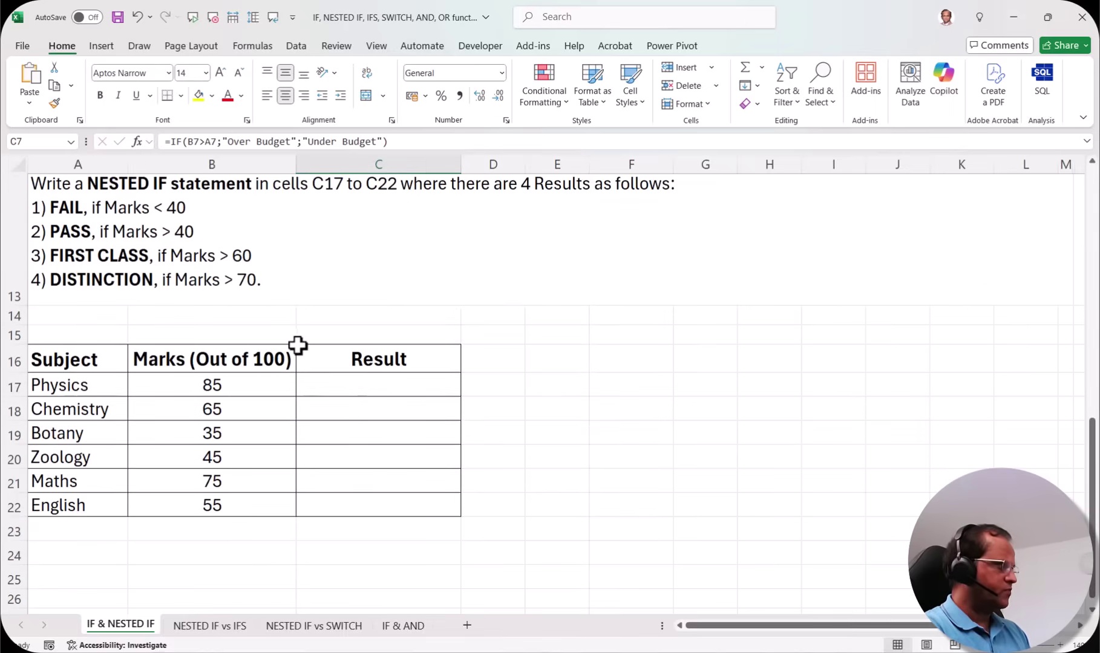
pyautogui.scroll(1, 297, 346)
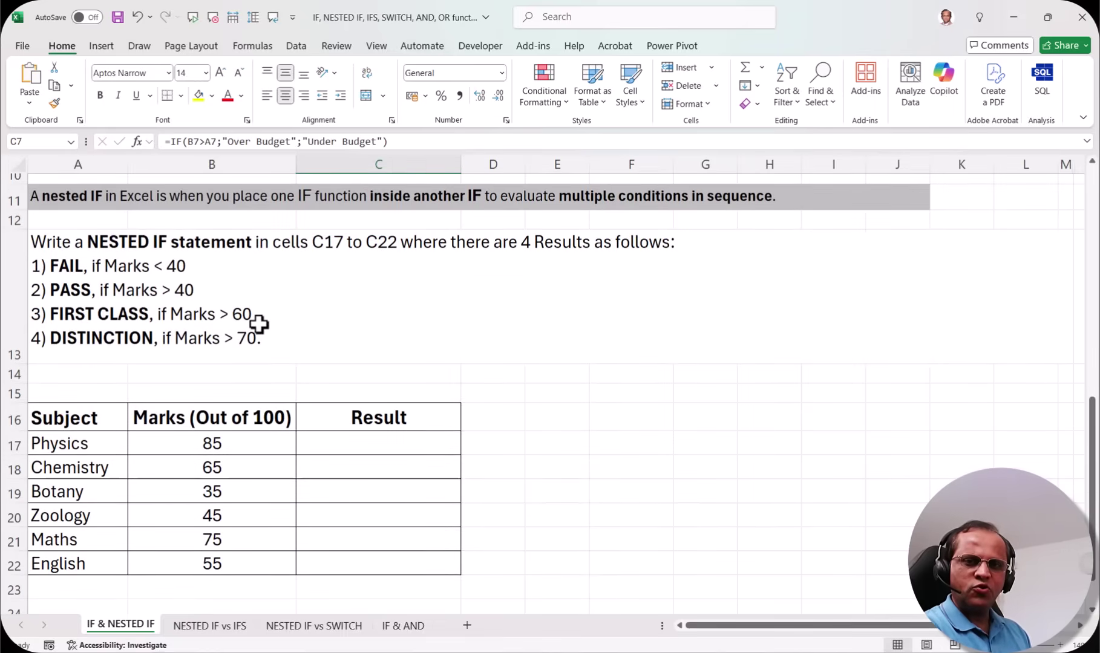
pyautogui.scroll(1, 258, 325)
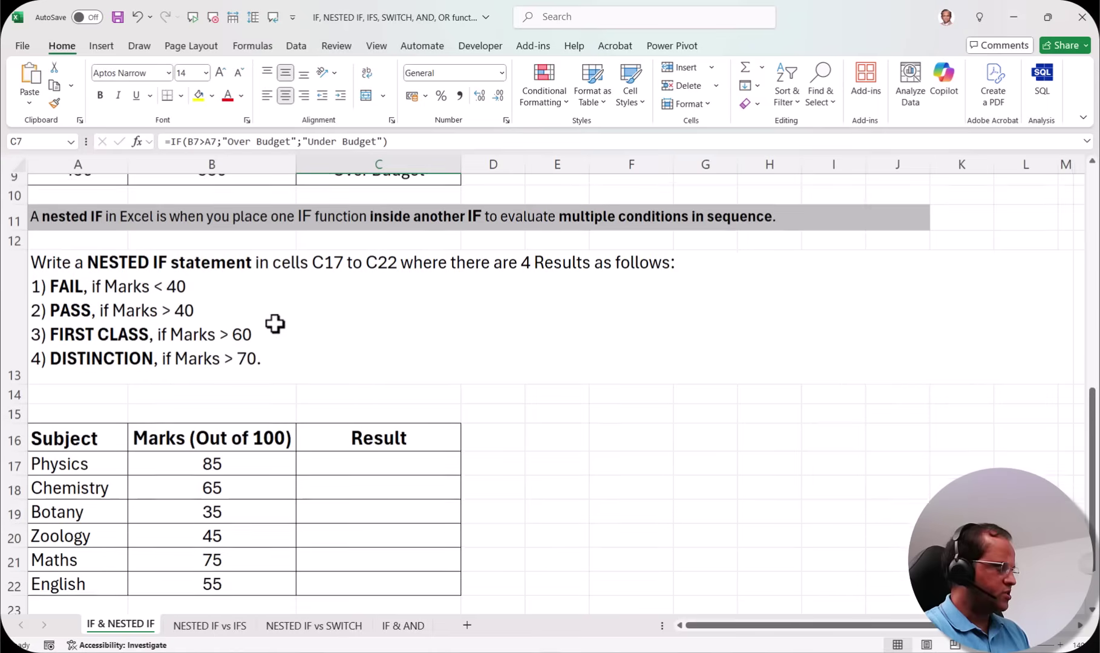
pyautogui.click(100, 257)
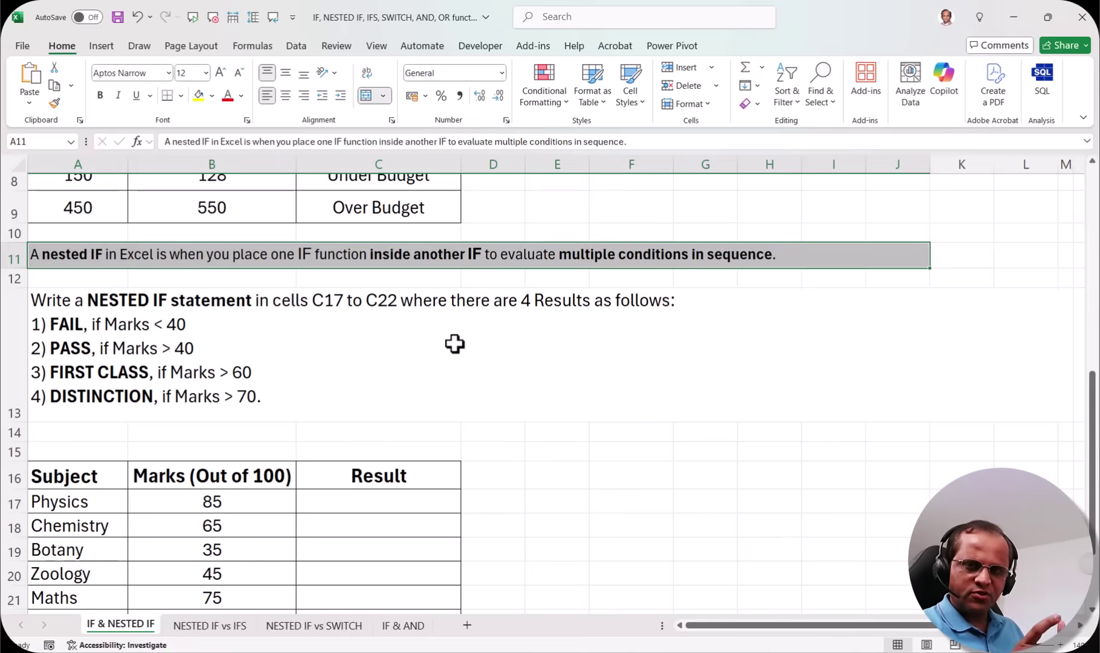
# - Begin a formula in C17 of the Result column with =IF(B17>=70;"Distinction"; as the first condition and result
pyautogui.scroll(-2, 454, 344)
pyautogui.click(383, 388)
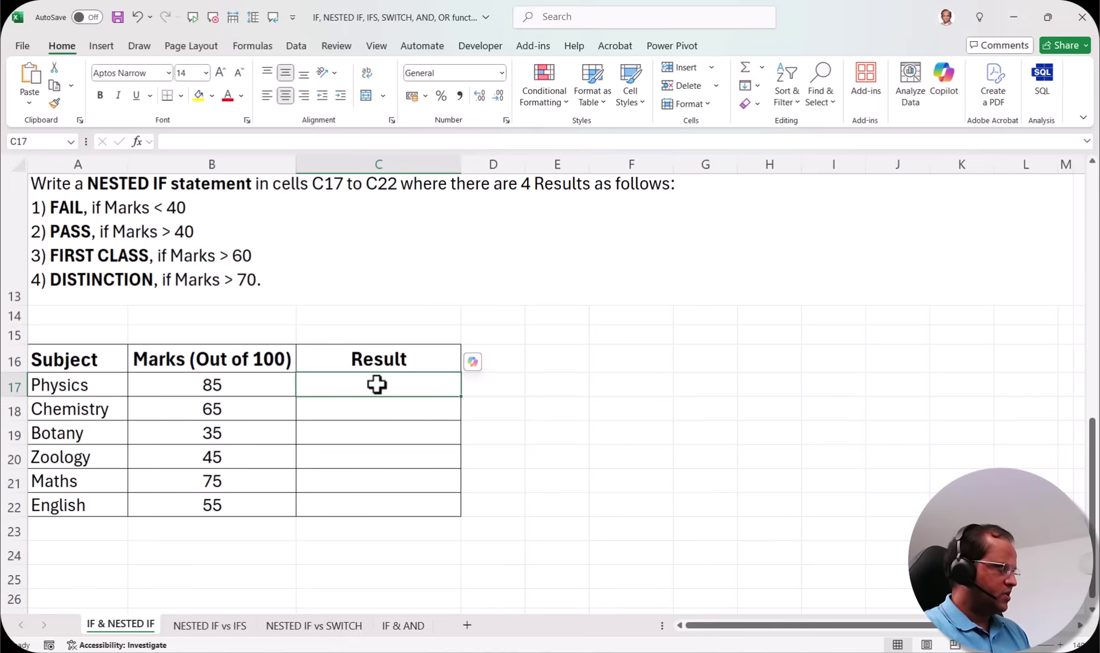
pyautogui.write('=if')
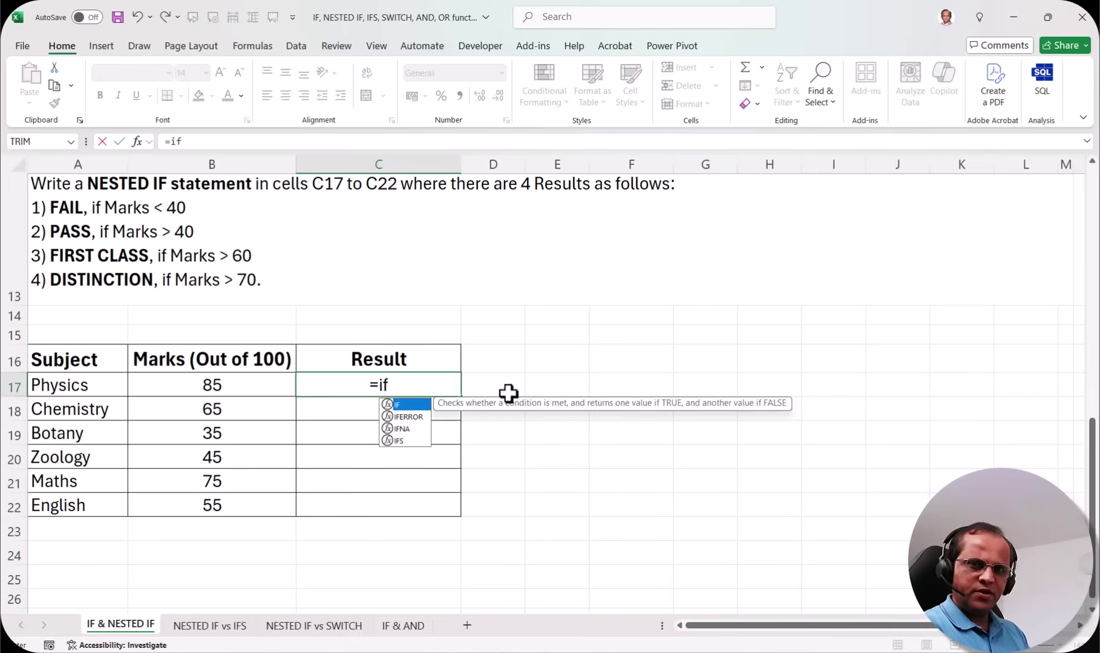
pyautogui.press('Tab')
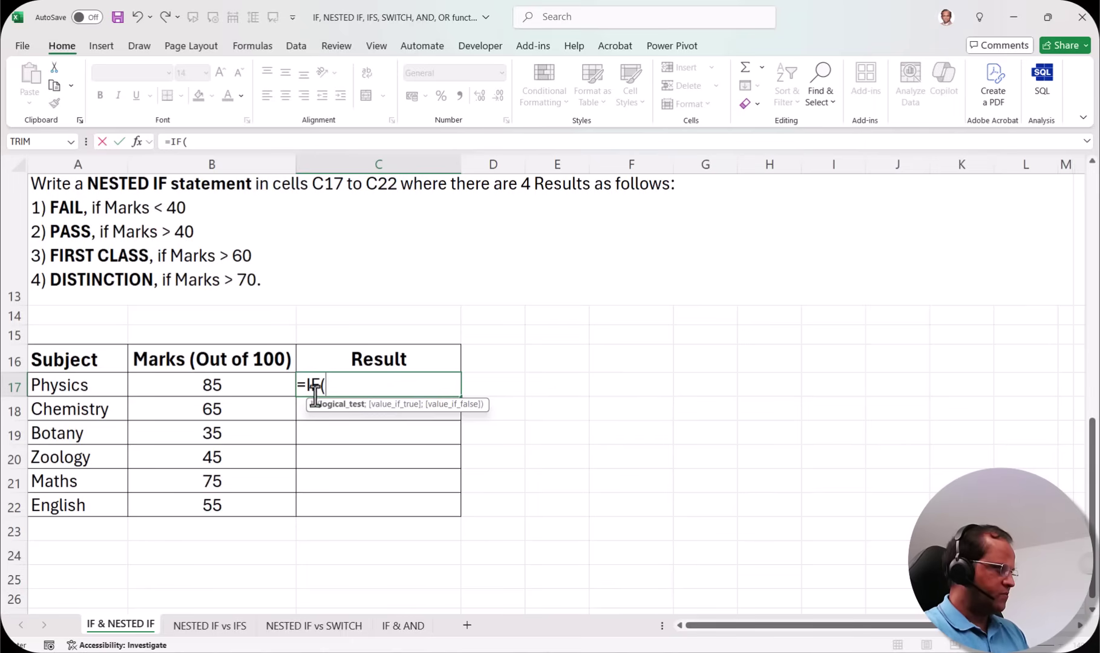
pyautogui.click(221, 385)
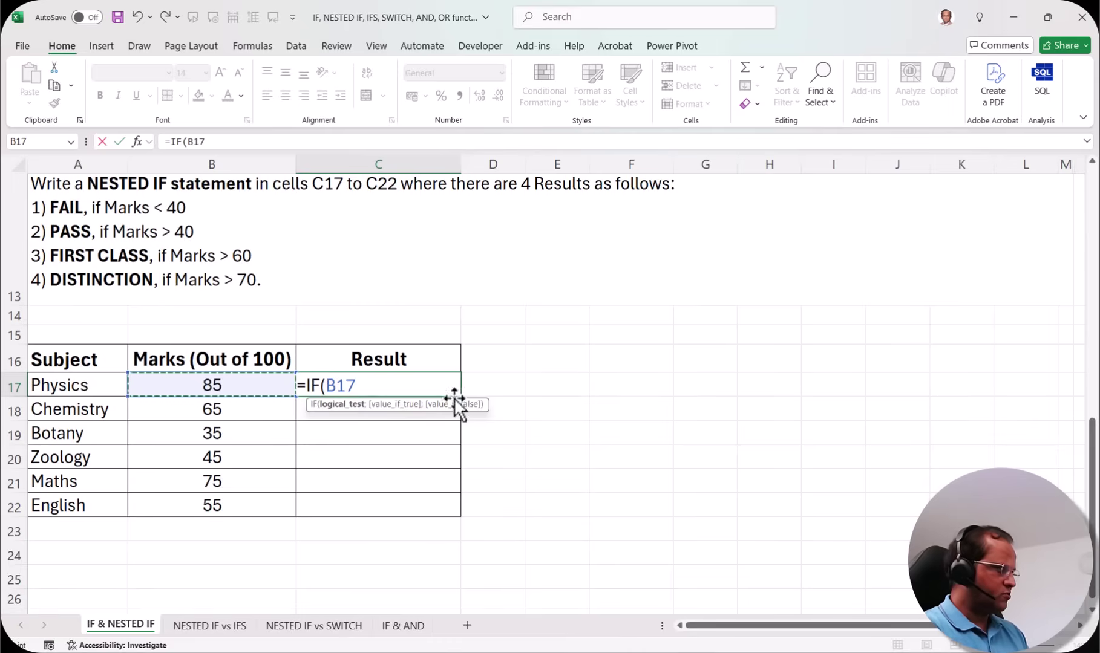
pyautogui.write('>')
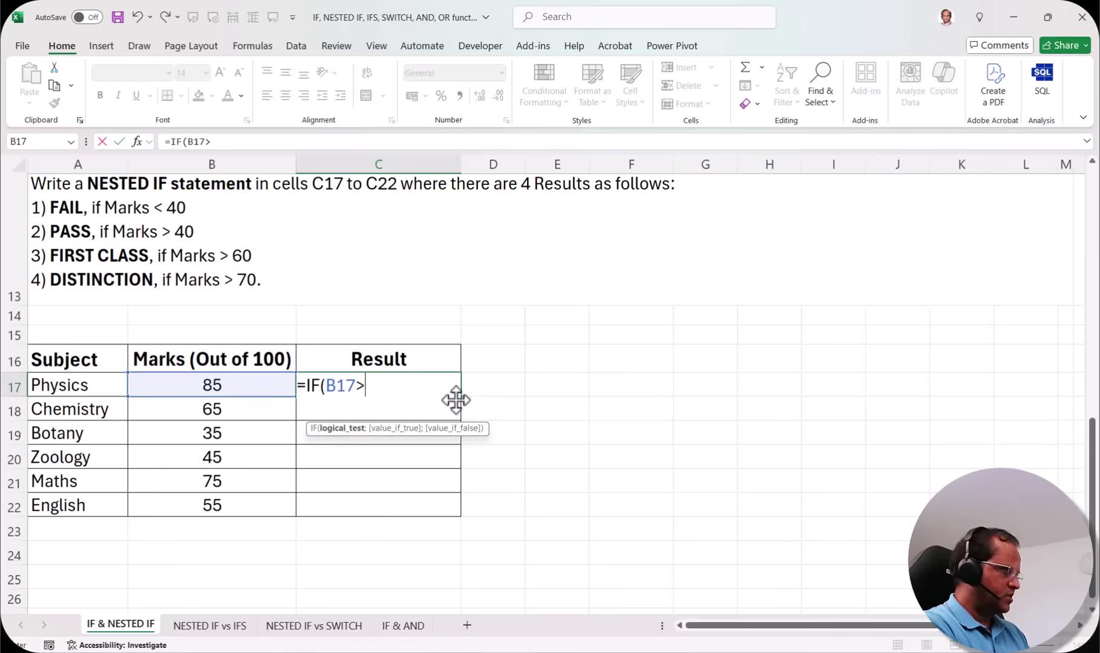
pyautogui.write('=')
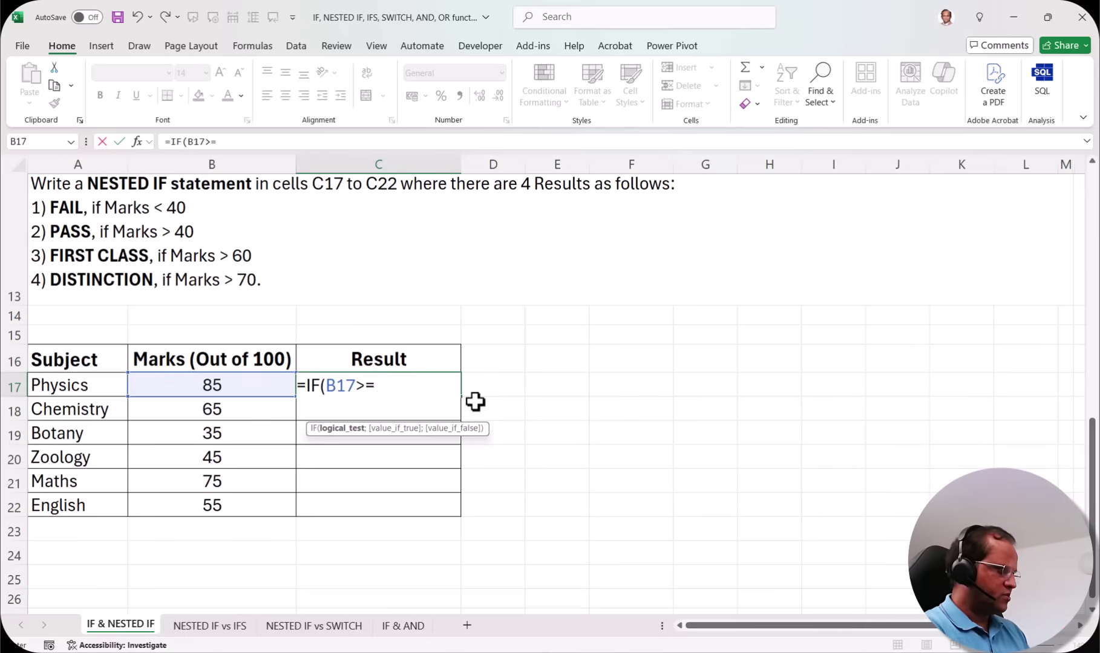
pyautogui.write('70')
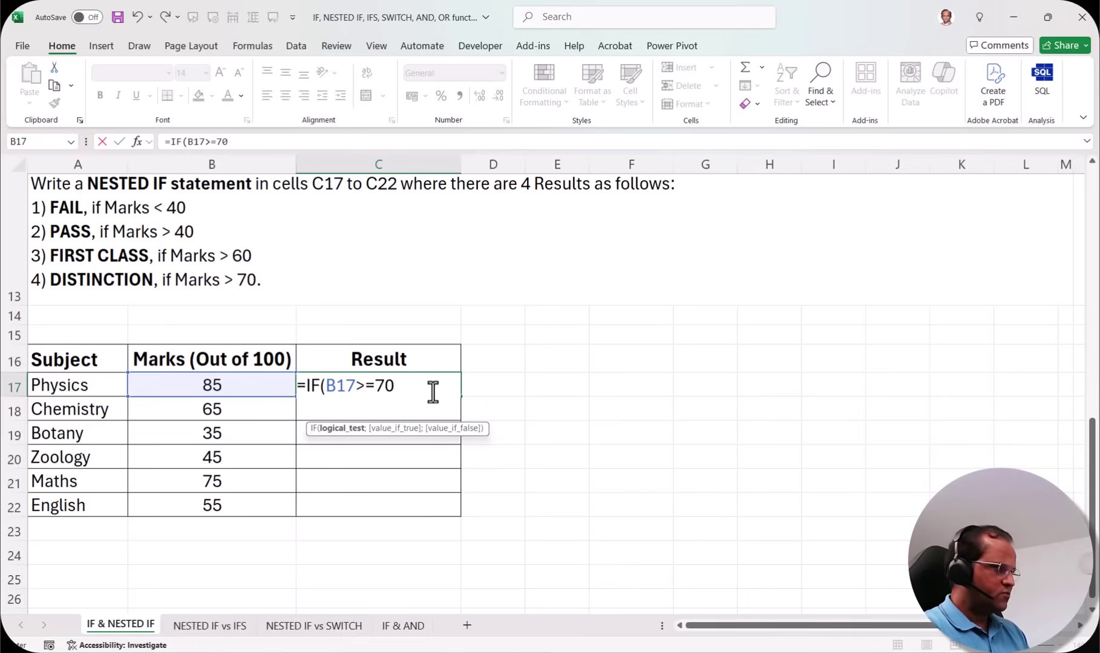
pyautogui.write(';')
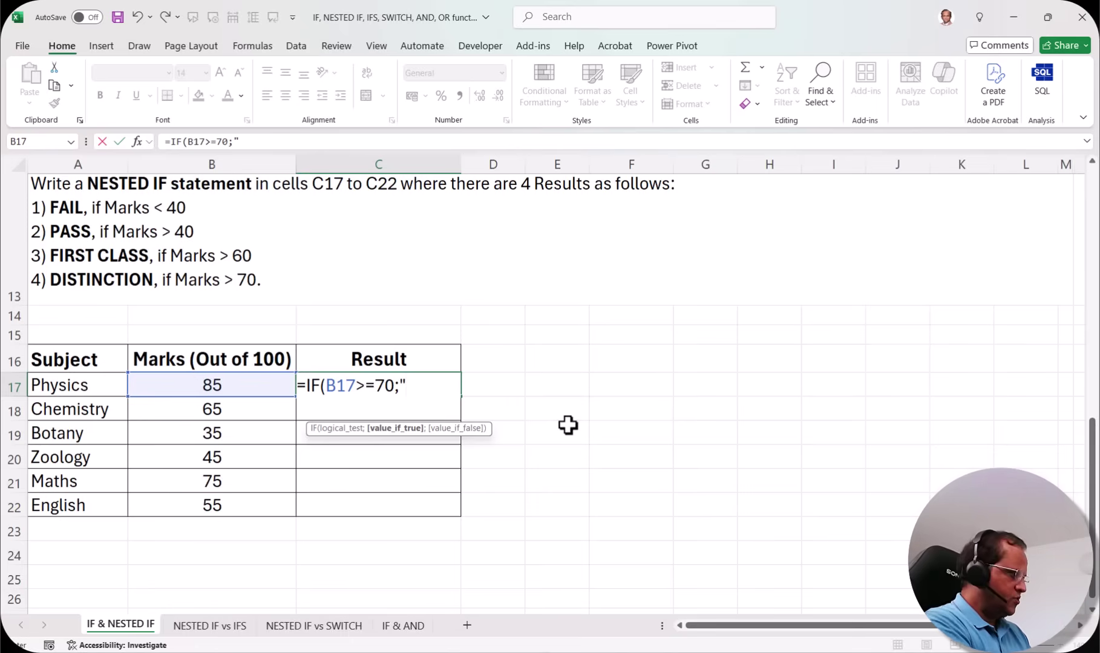
pyautogui.write('Distinctio')
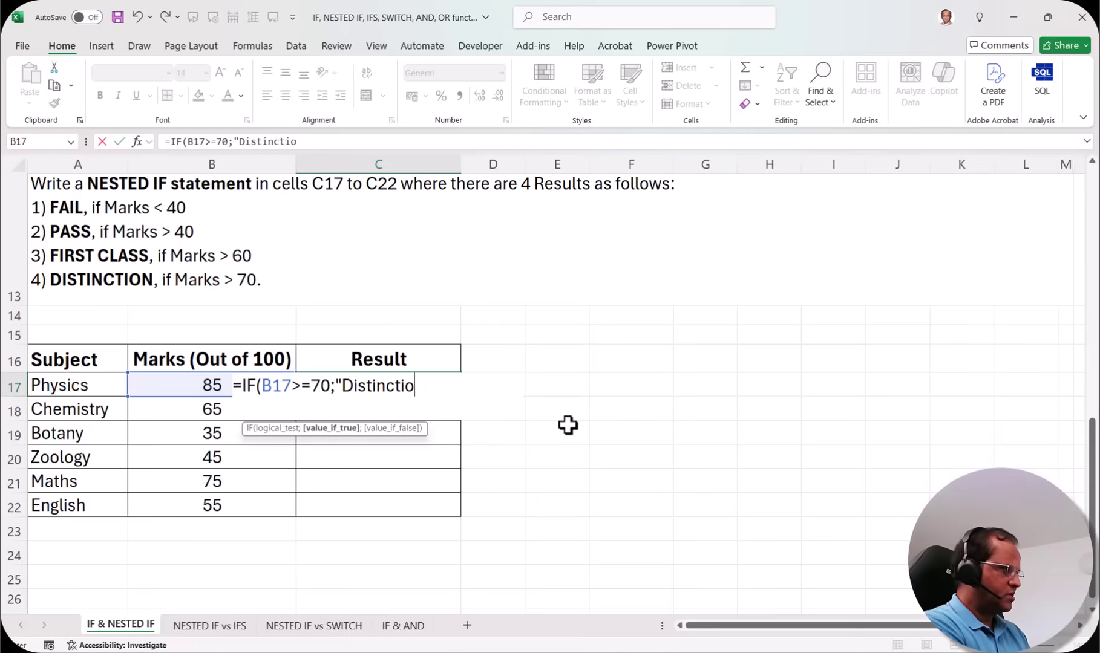
pyautogui.write('n";')
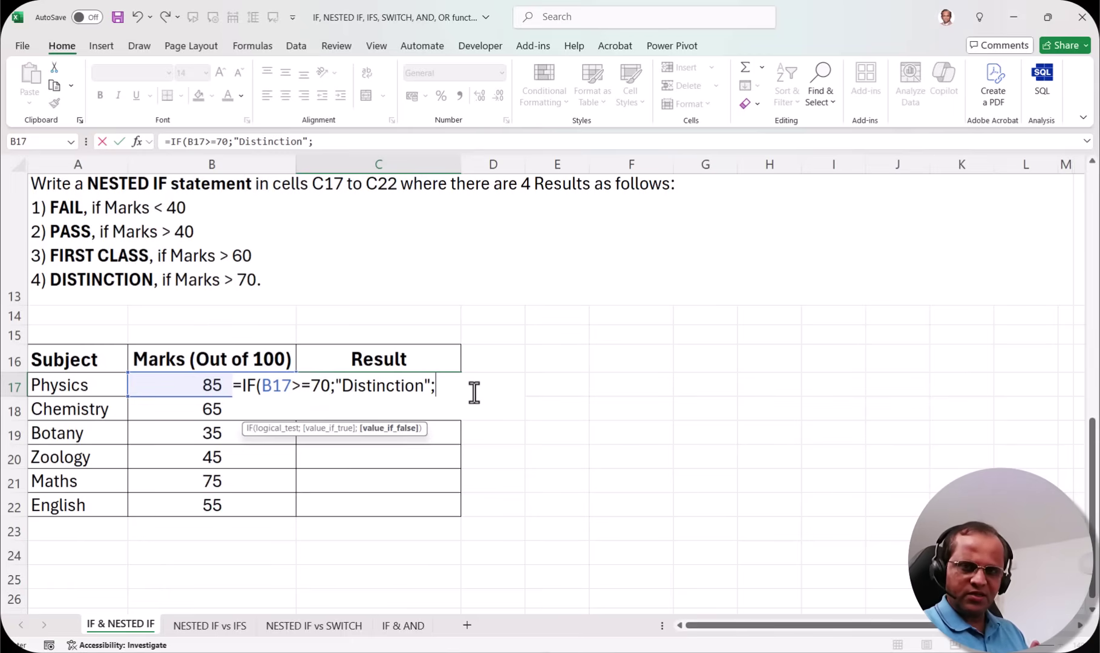
# - Nest a second IF as the false value in the C17 formula, adding IF(B17>=60;"First Class";
pyautogui.write('if')
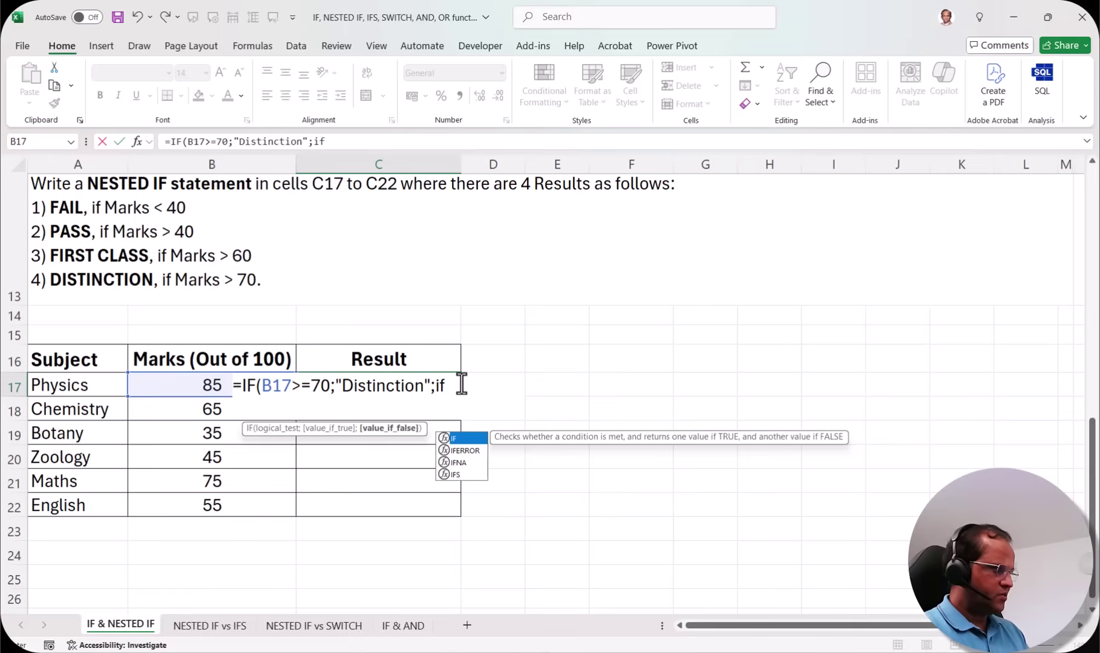
pyautogui.press('Tab')
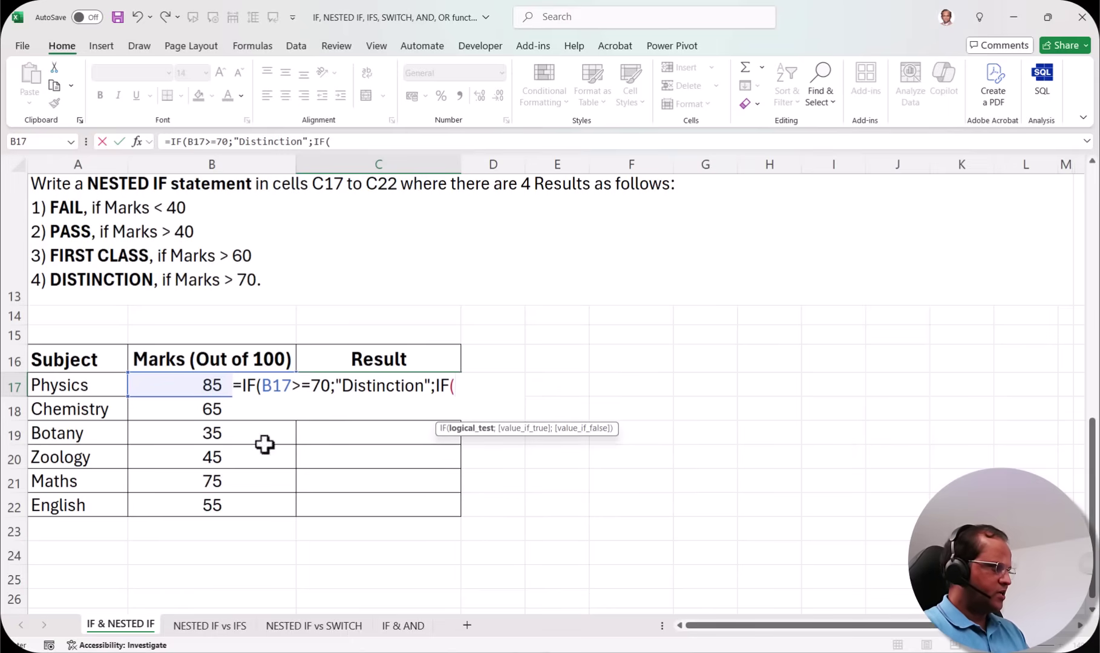
pyautogui.click(212, 382)
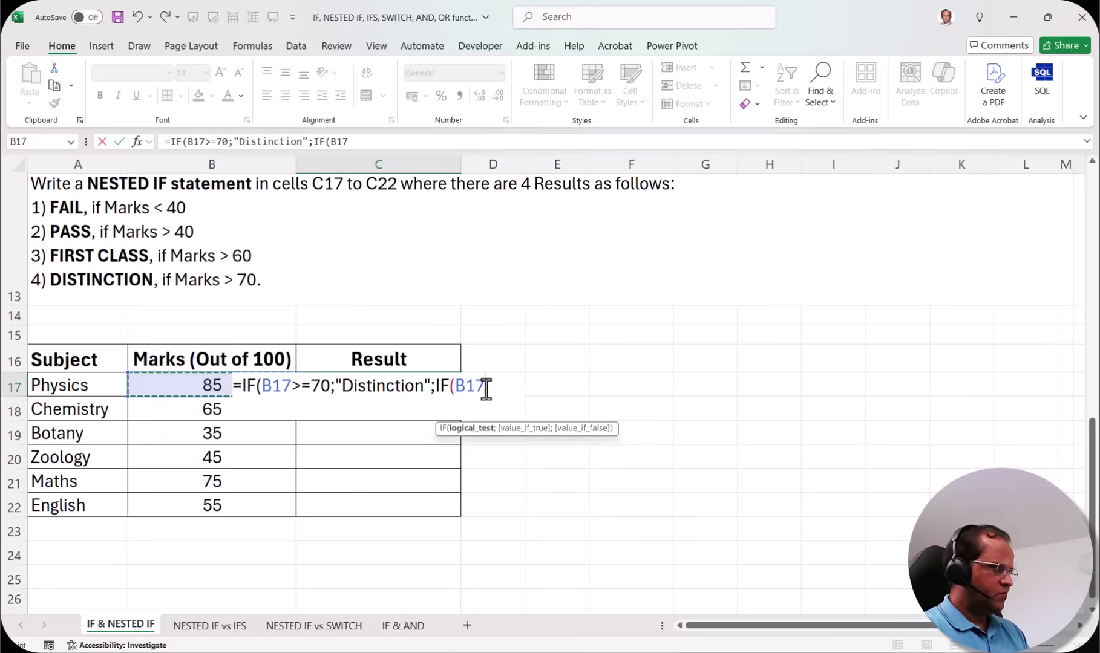
pyautogui.write('>=')
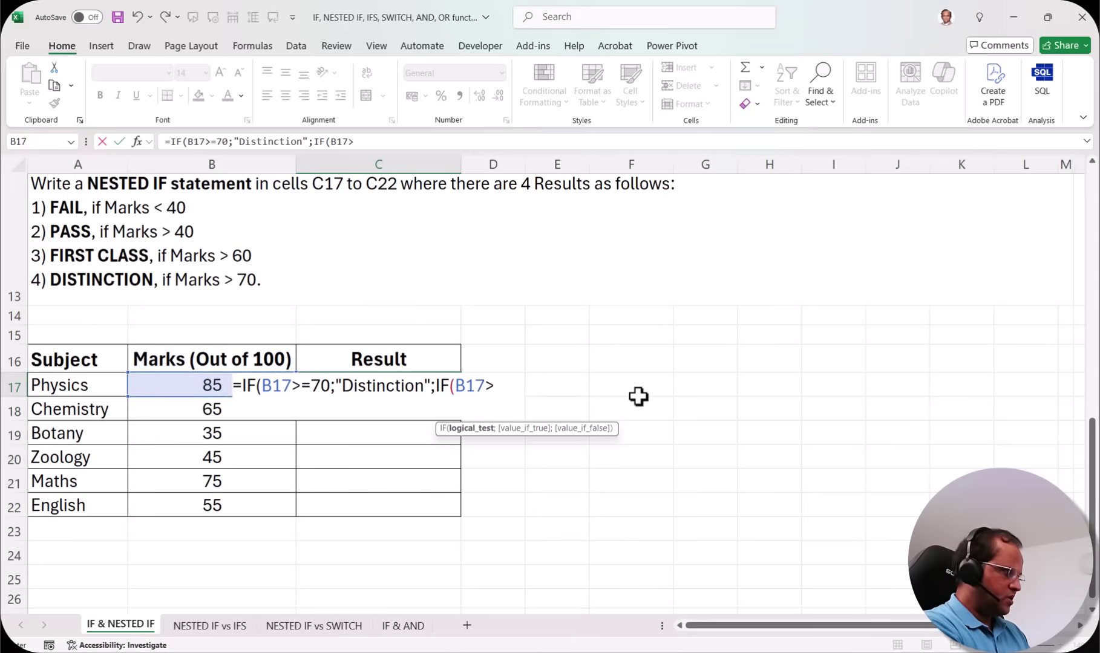
pyautogui.write('60')
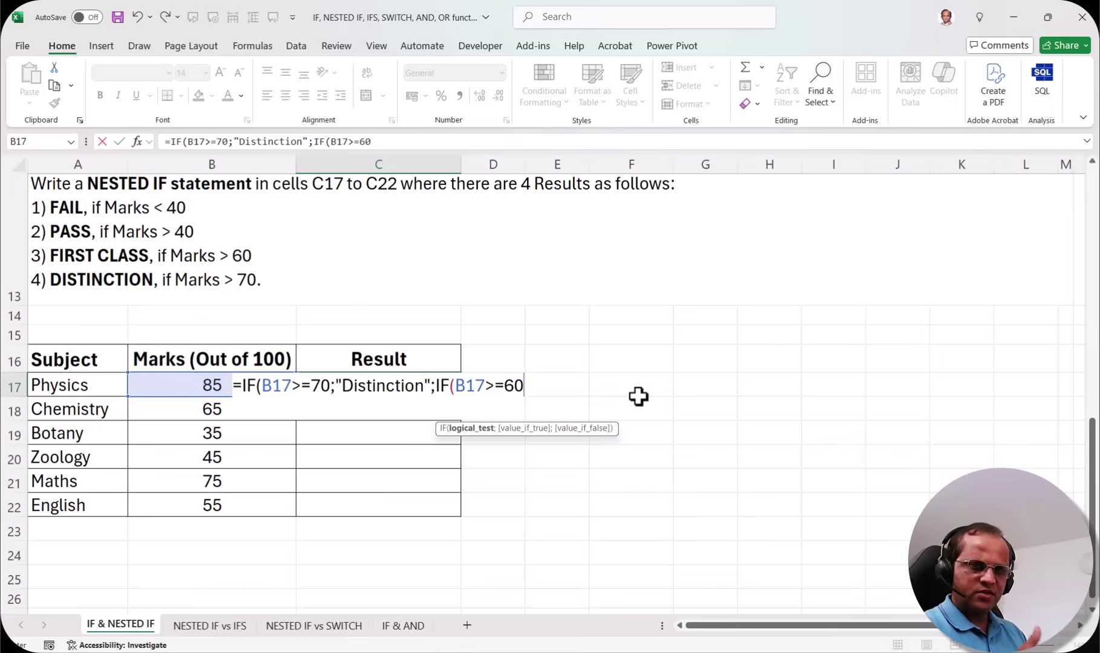
pyautogui.write(';')
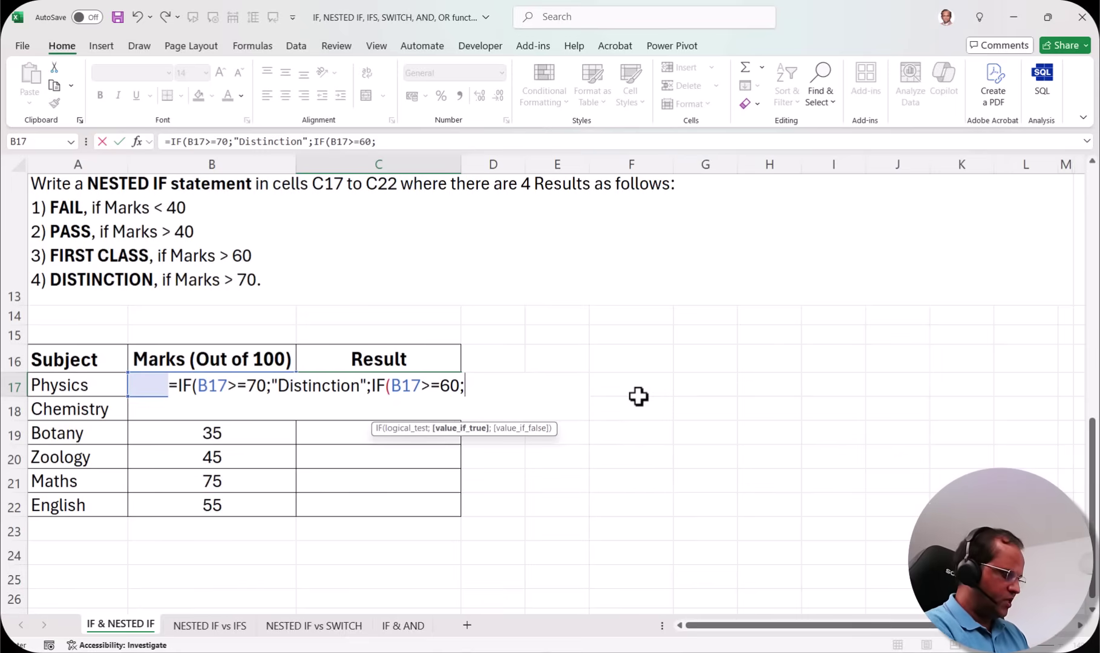
pyautogui.write('"First Class"')
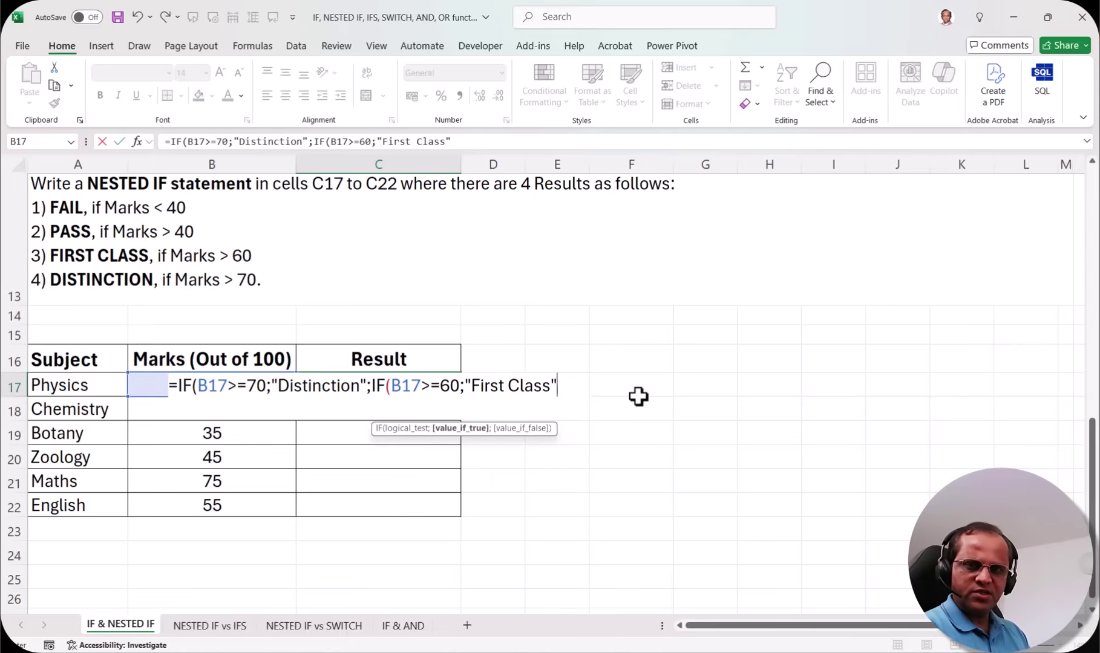
pyautogui.write(';')
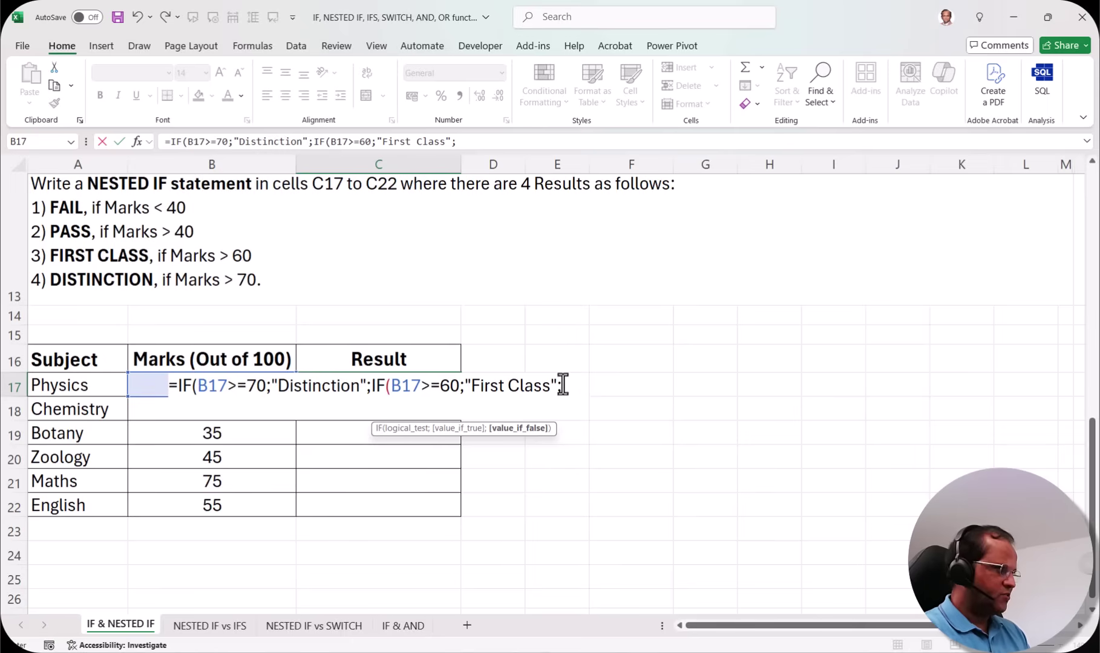
# - Complete the C17 formula with a third nested IF(B17>=40;"Pass";"Fail"), close all three IF functions and enter it
pyautogui.write('if')
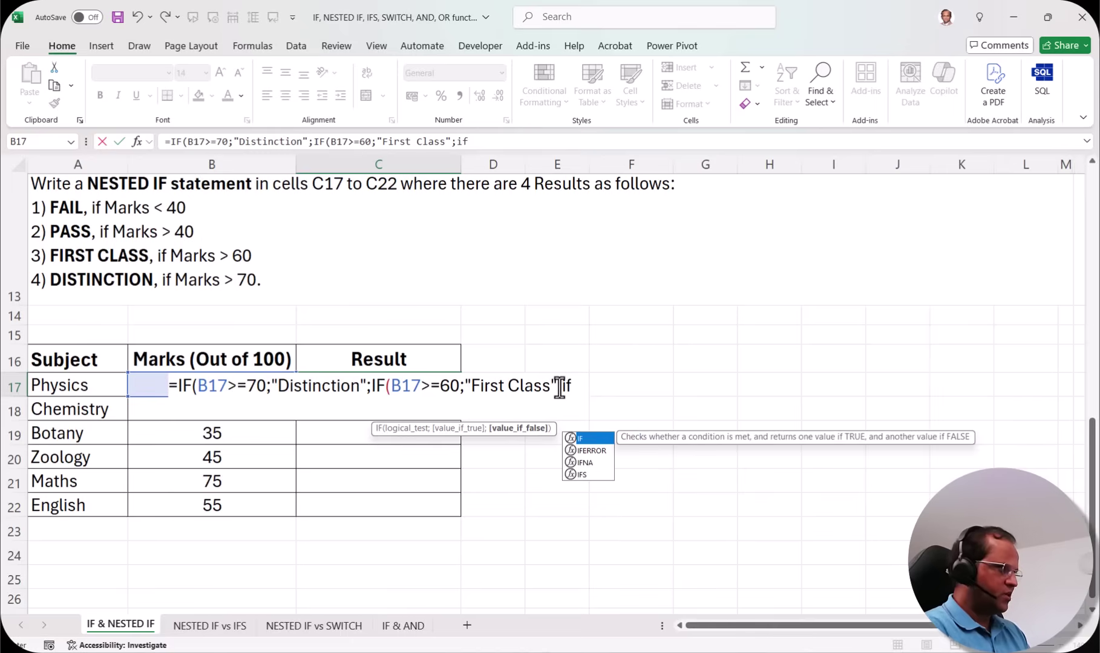
pyautogui.press('Tab')
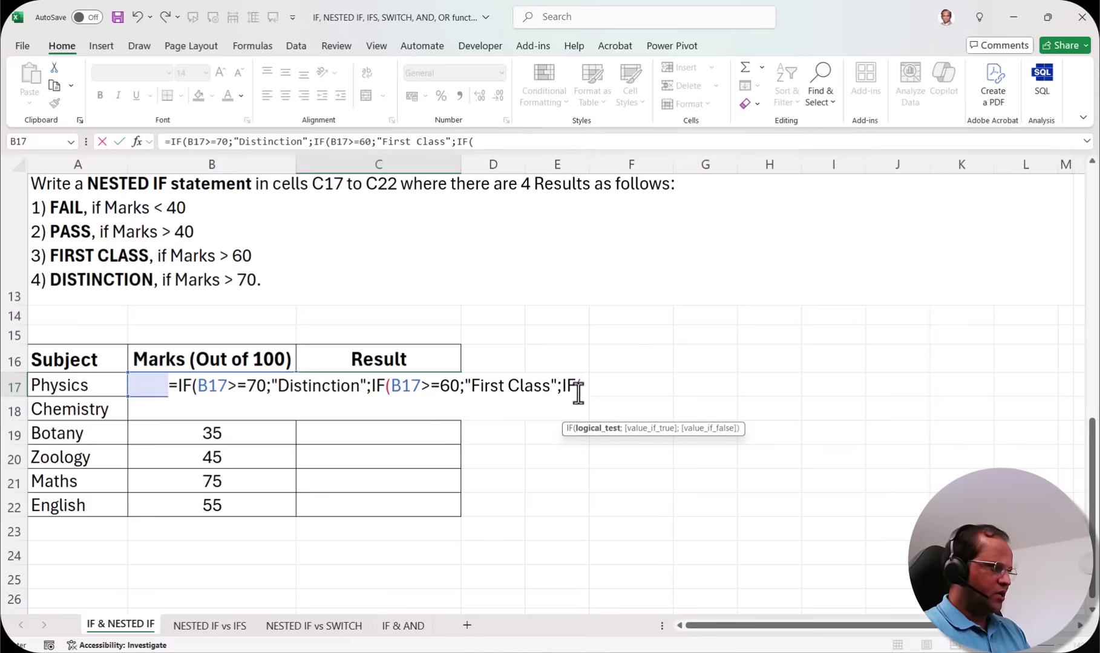
pyautogui.click(147, 386)
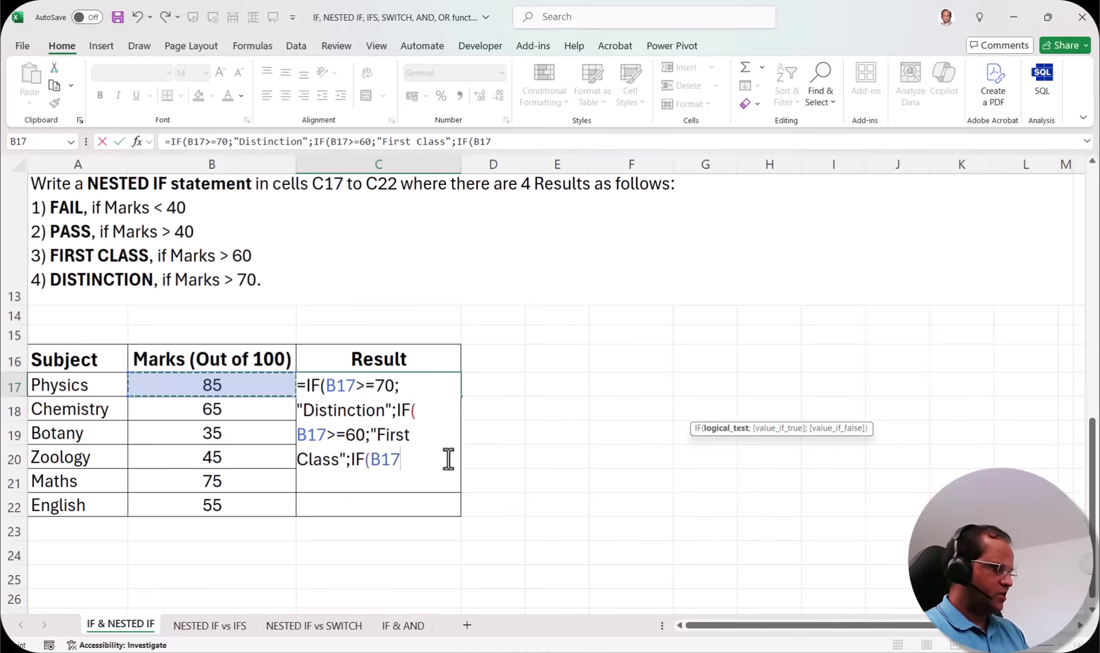
pyautogui.write('>=')
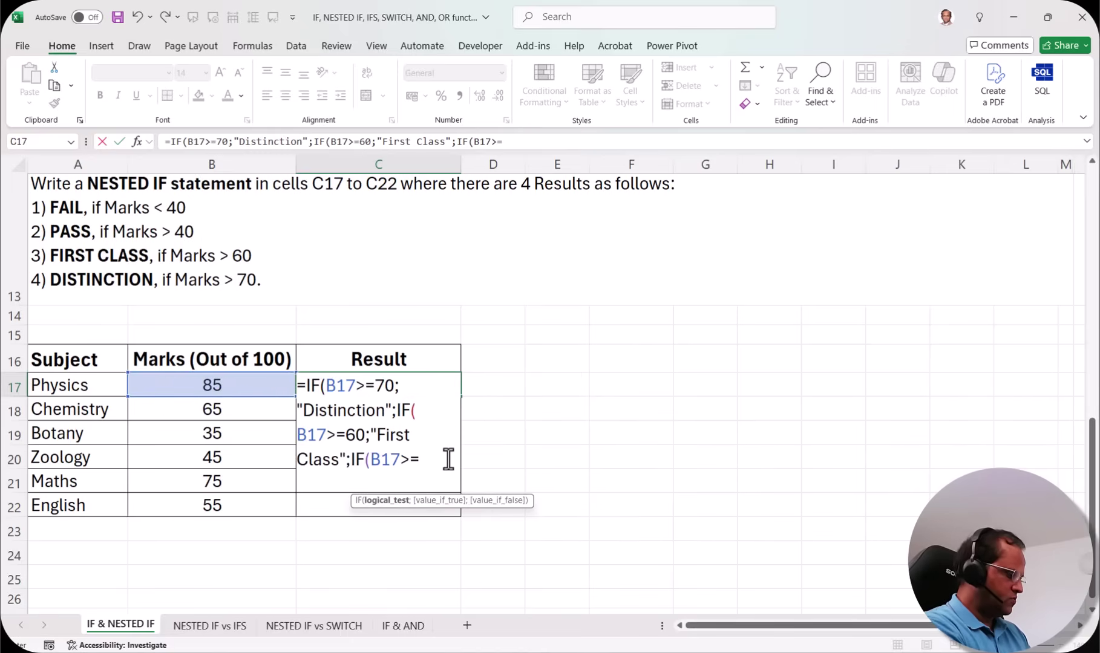
pyautogui.write('40;')
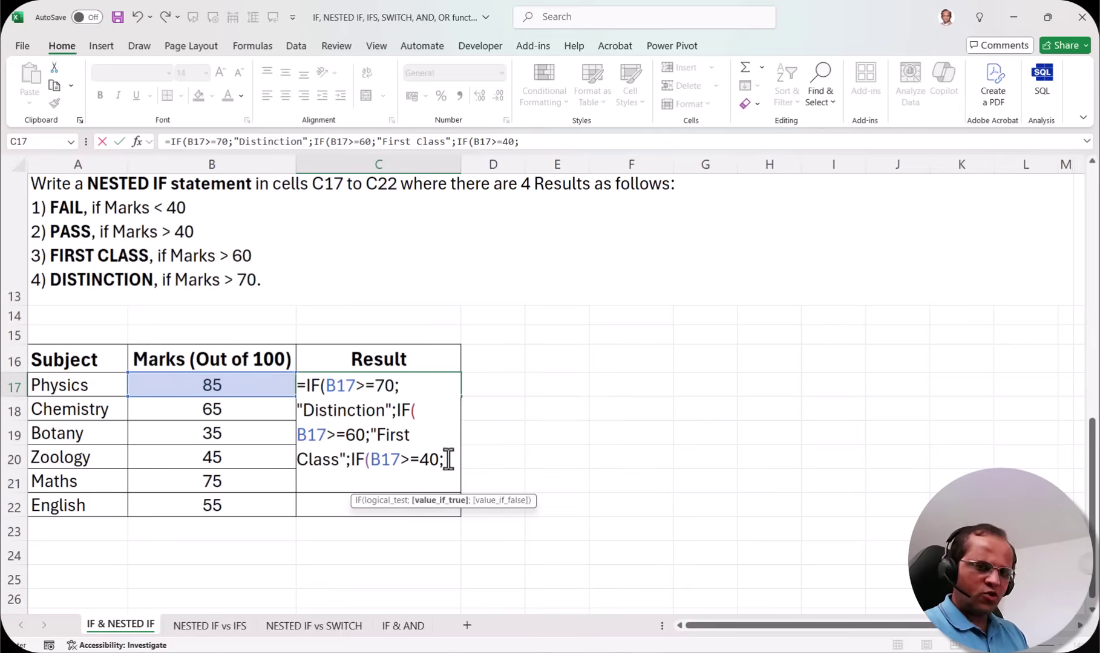
pyautogui.write('"')
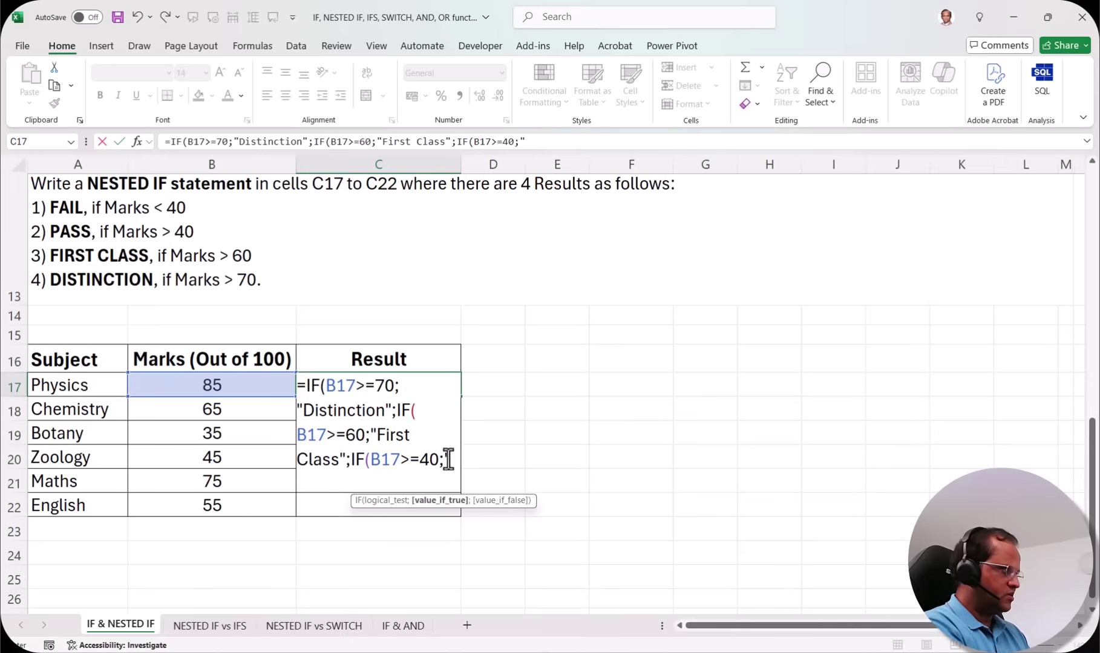
pyautogui.write('Pass"')
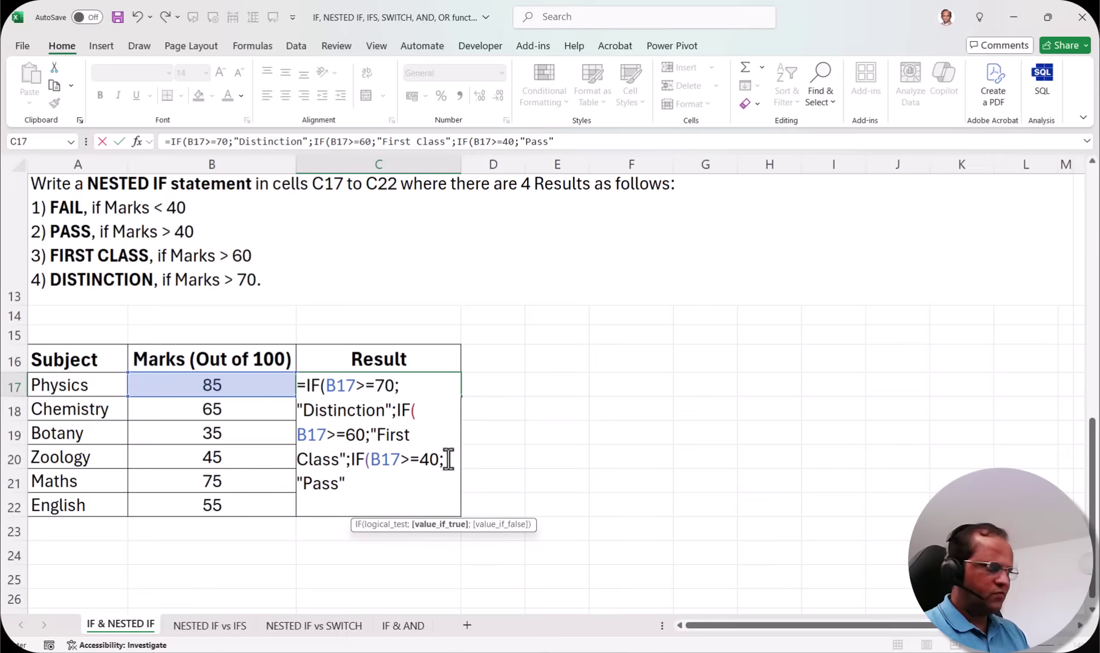
pyautogui.write(';')
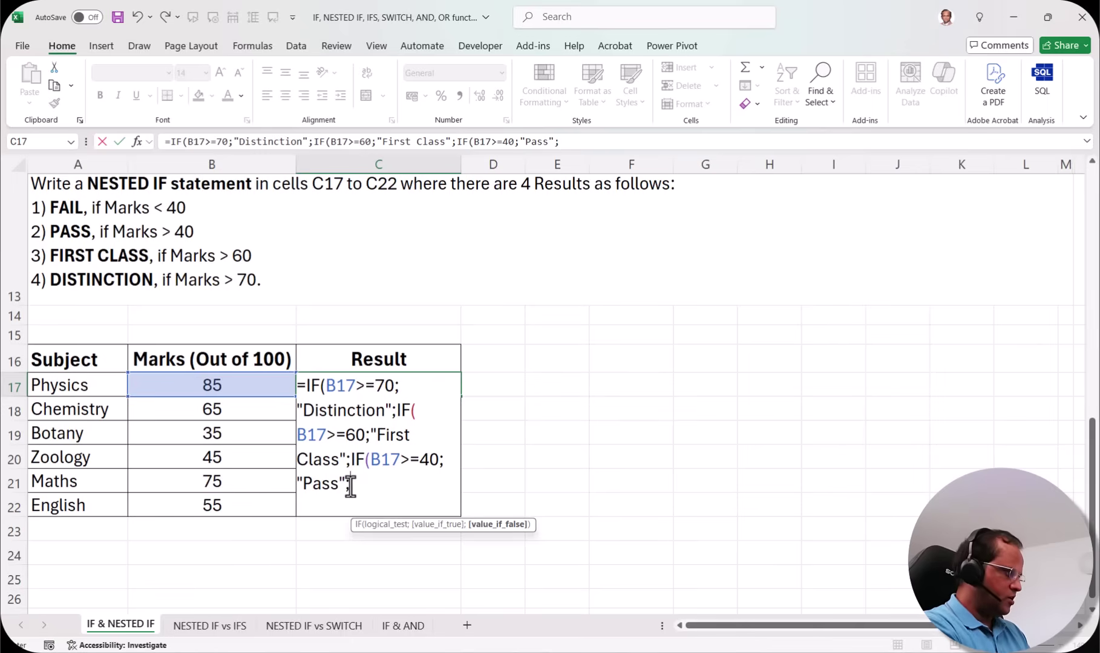
pyautogui.write('"Fail"')
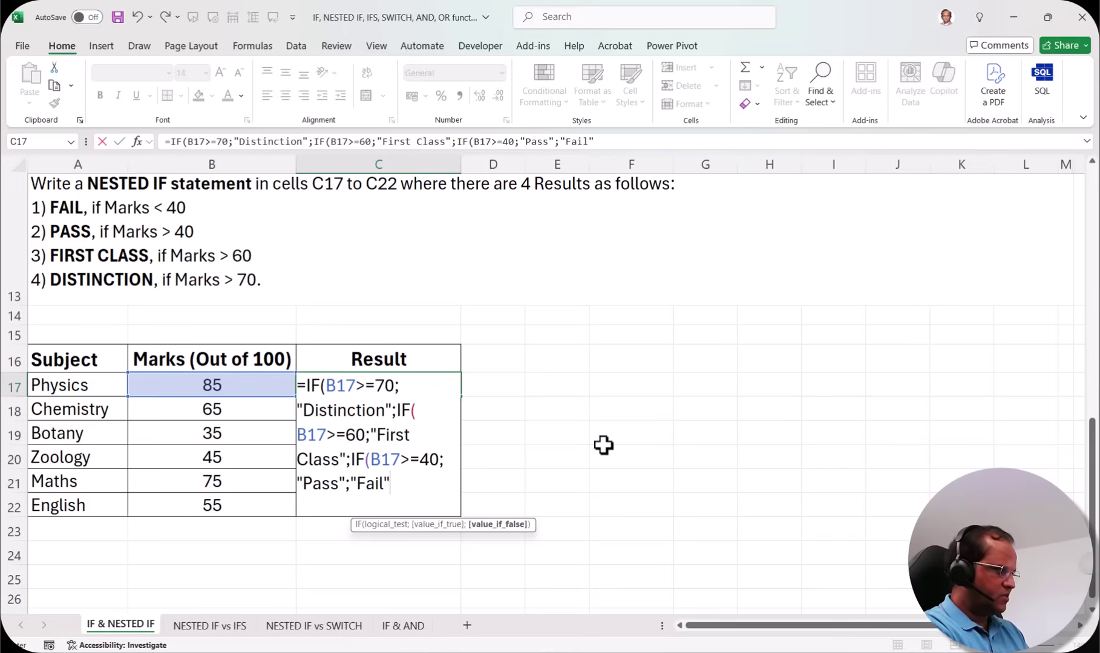
pyautogui.write(')))')
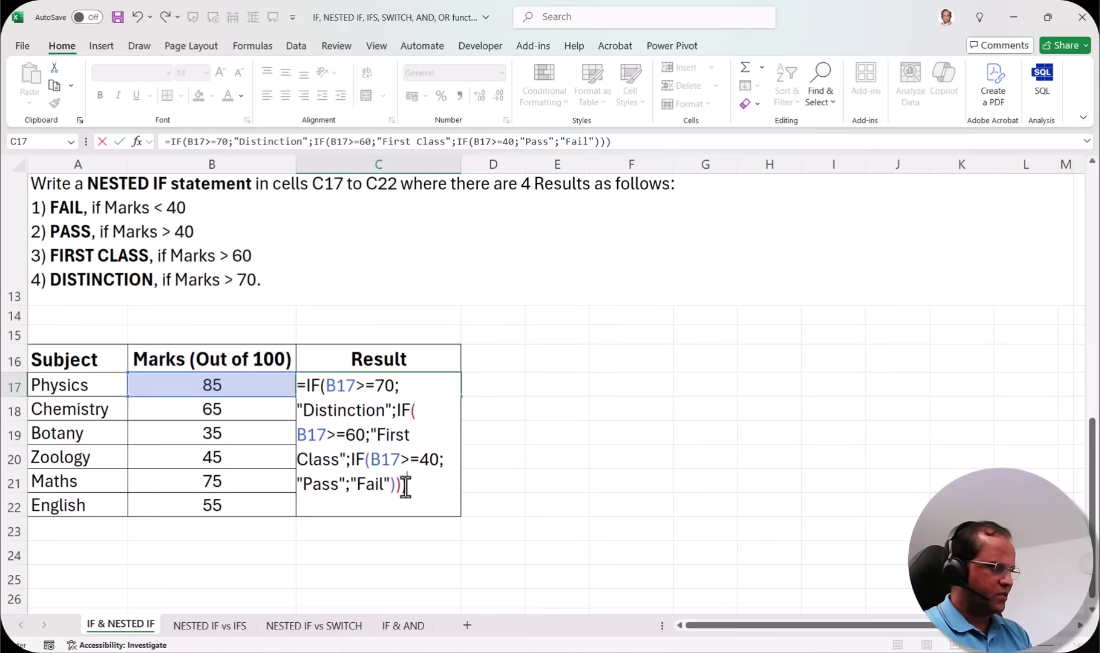
pyautogui.press('Return')
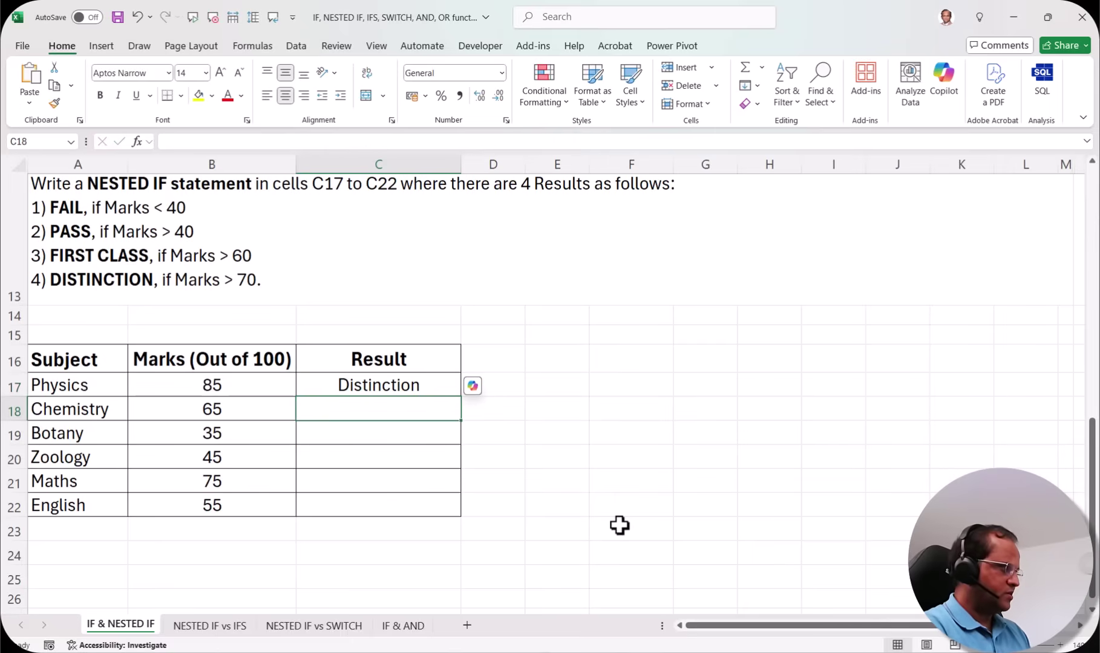
# - Copy the nested IF formula from C17 down through C22 of the Result column
pyautogui.click(425, 386)
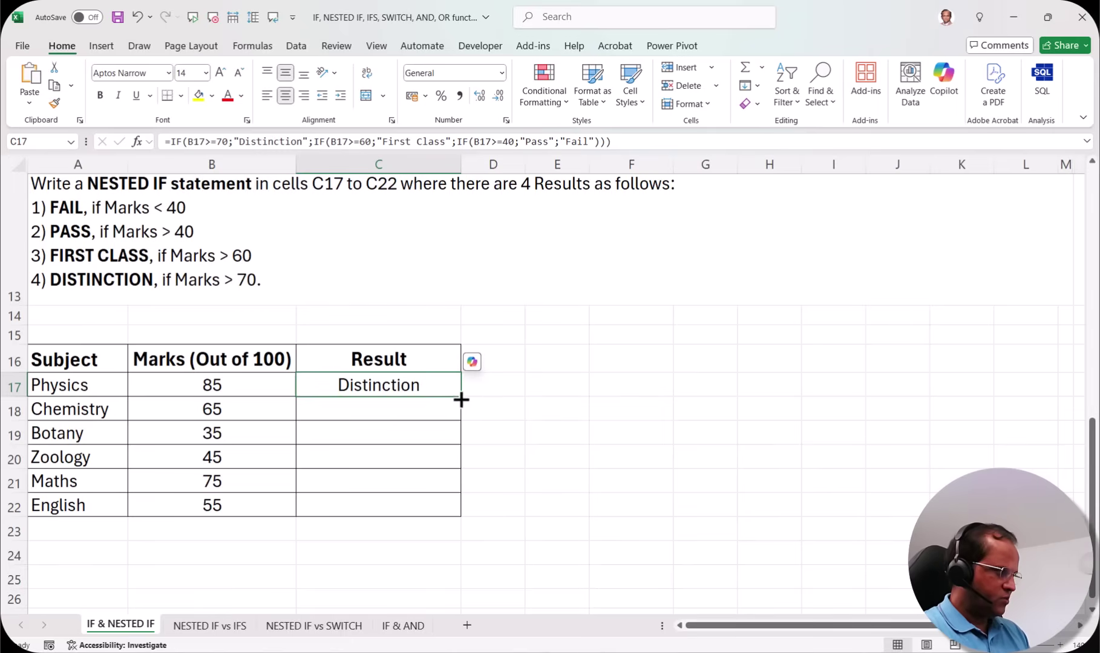
pyautogui.moveTo(461, 400); pyautogui.dragTo(455, 511)
pyautogui.click(384, 428)
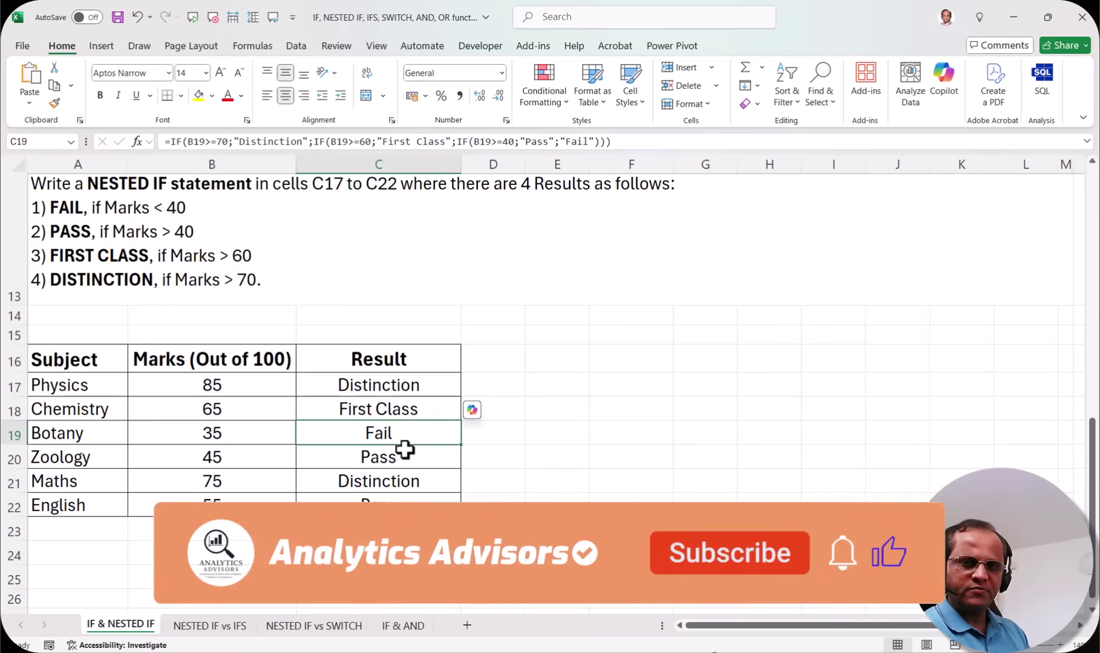
# - Compare the marks with the results for Chemistry through English, checking each row against the result rules
pyautogui.click(214, 410)
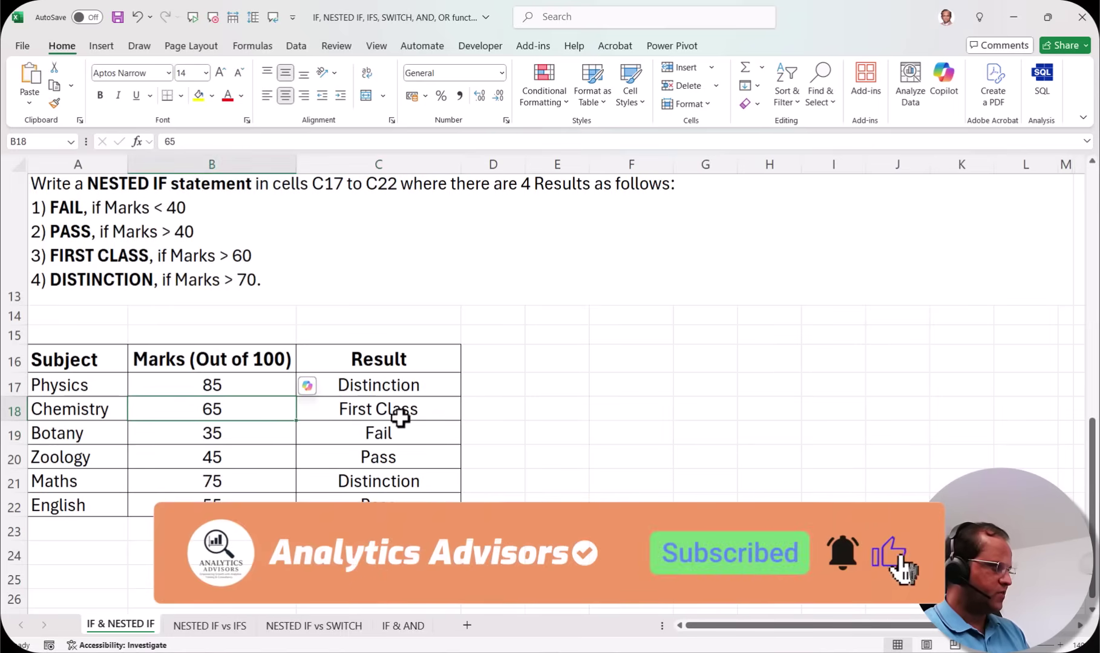
pyautogui.click(393, 411)
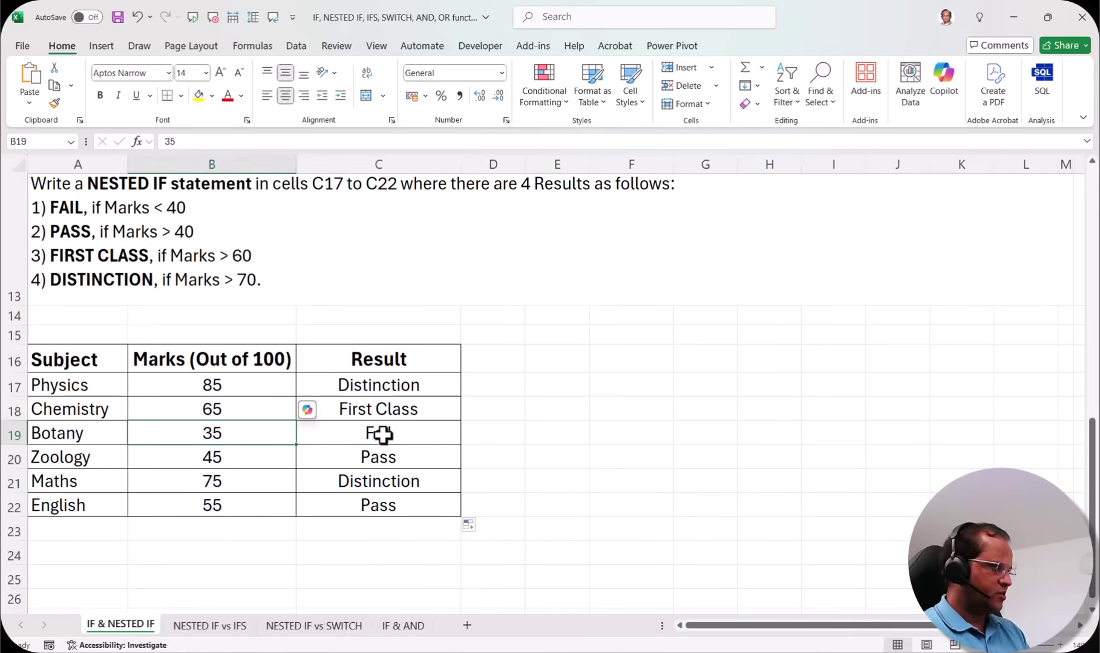
pyautogui.click(382, 434)
pyautogui.click(242, 458)
pyautogui.click(406, 455)
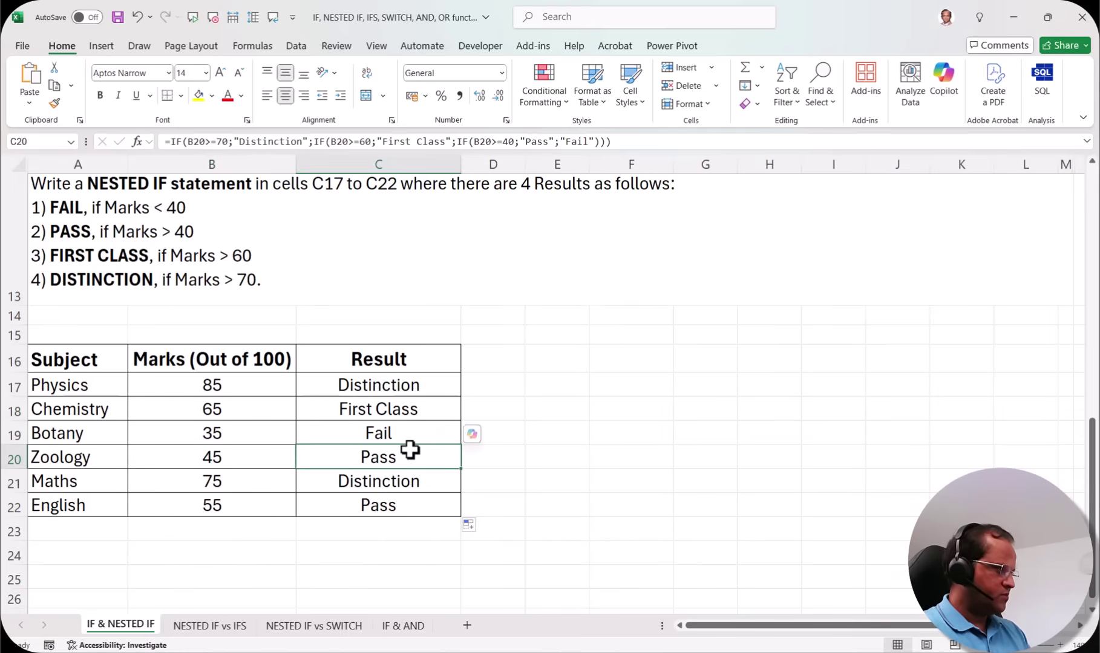
pyautogui.click(242, 485)
pyautogui.click(406, 480)
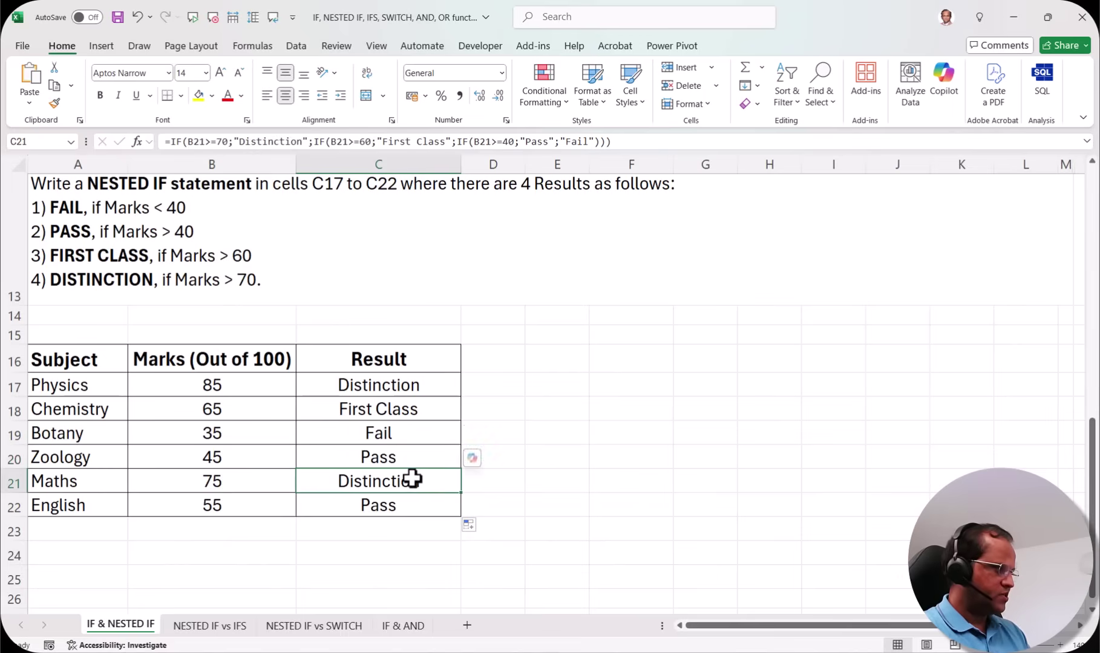
pyautogui.click(235, 504)
pyautogui.click(396, 509)
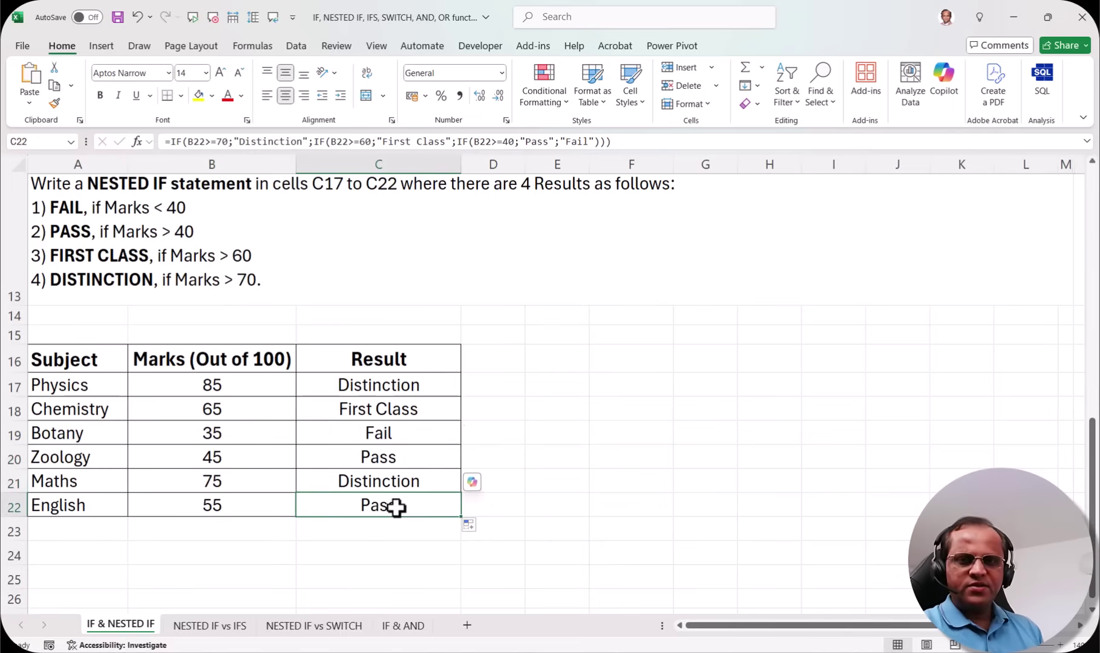